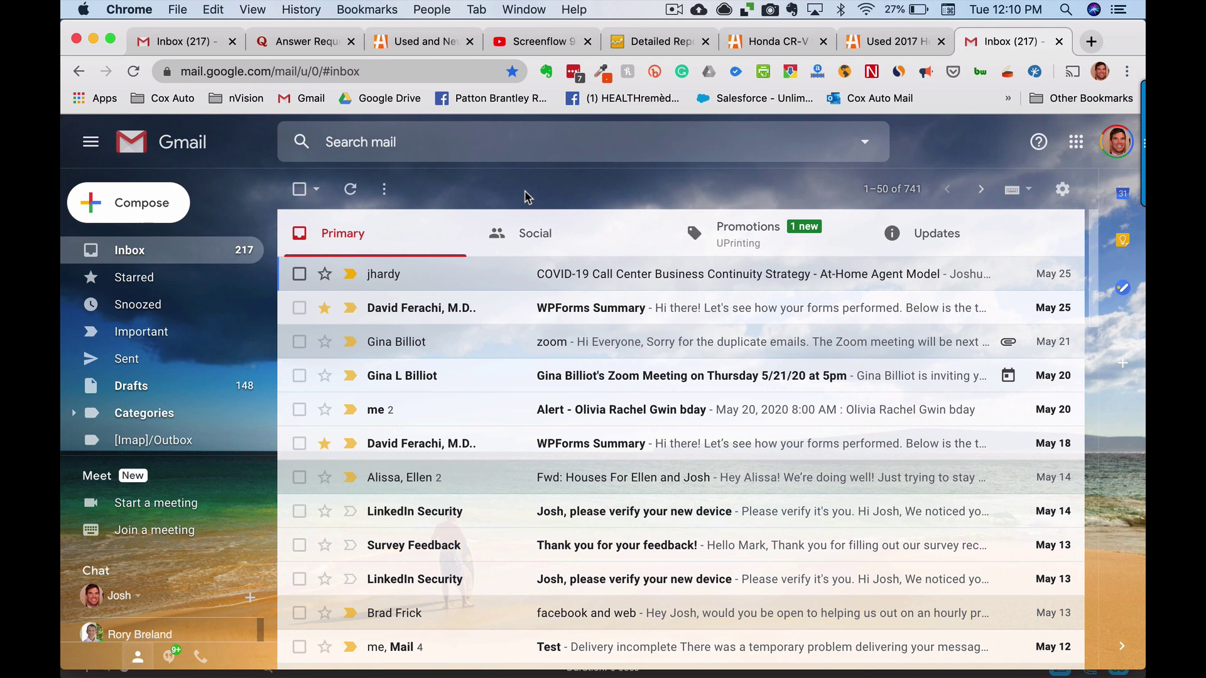
Open a new message from Compose and with the C shortcut, closing it each time
left_click(141, 256)
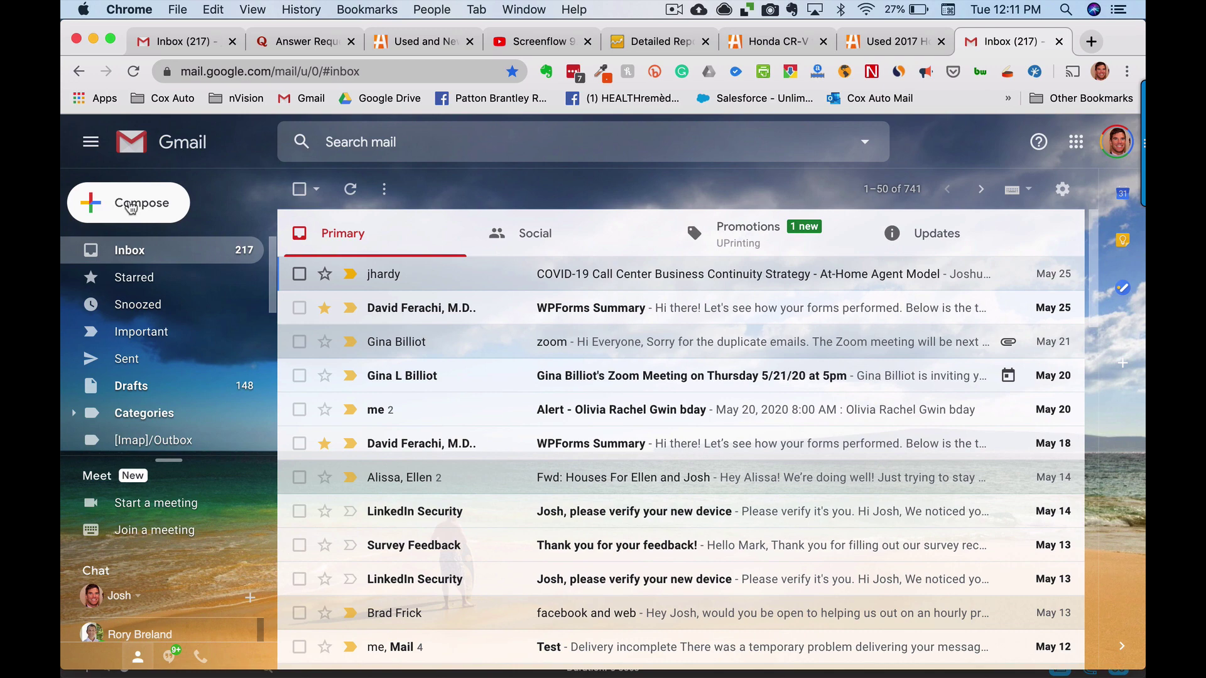
left_click(130, 207)
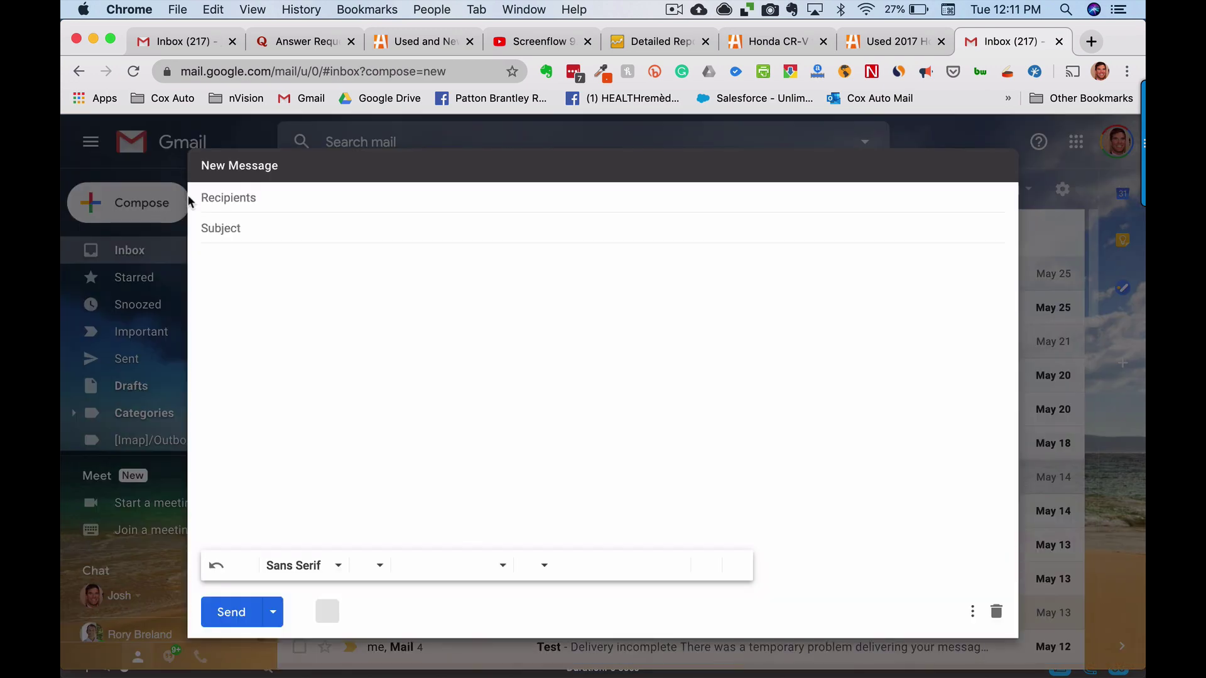
left_click(1001, 165)
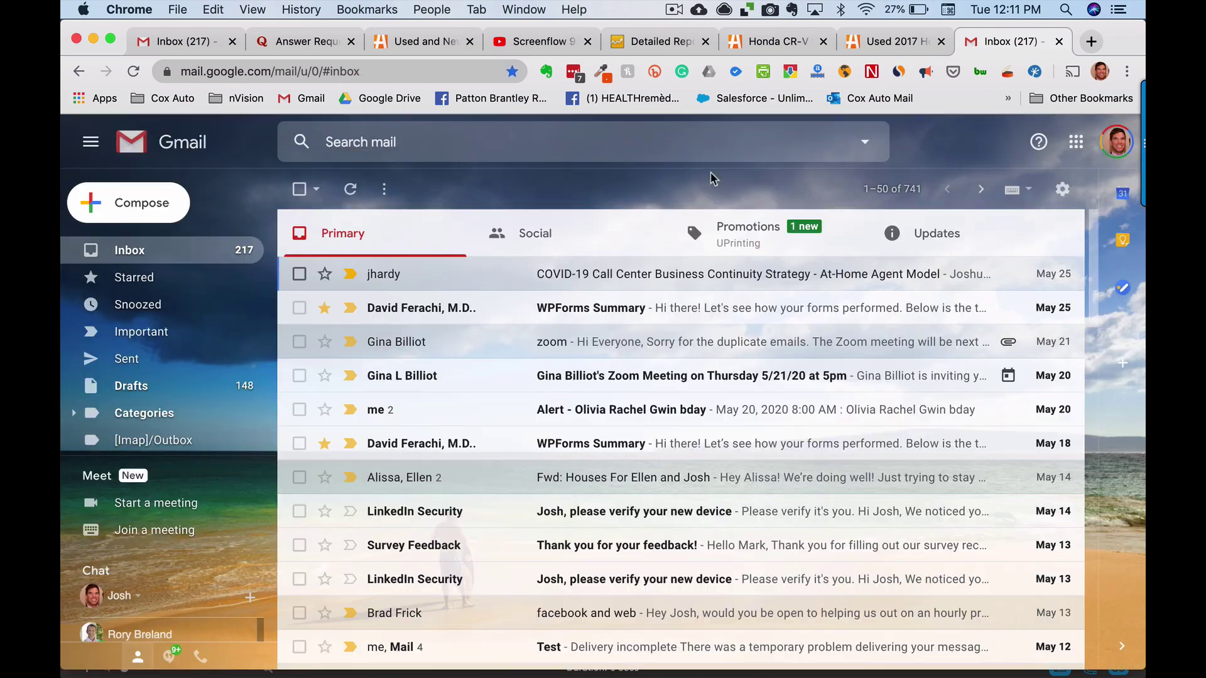
key("c")
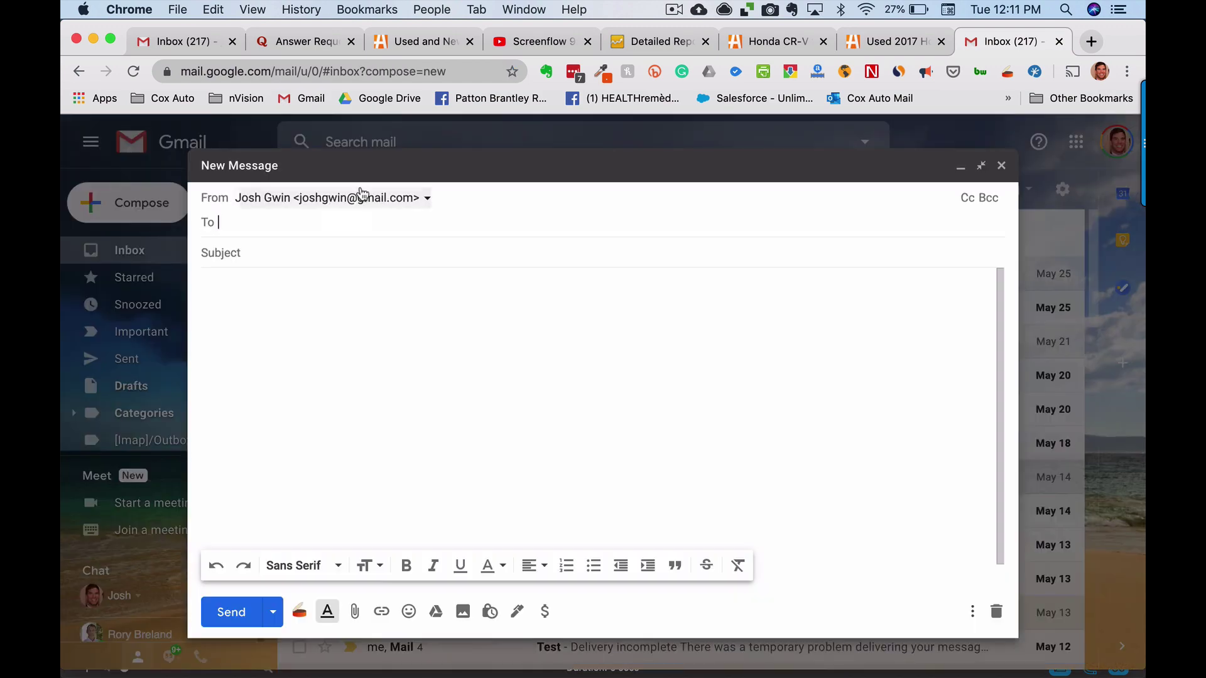
left_click(1001, 167)
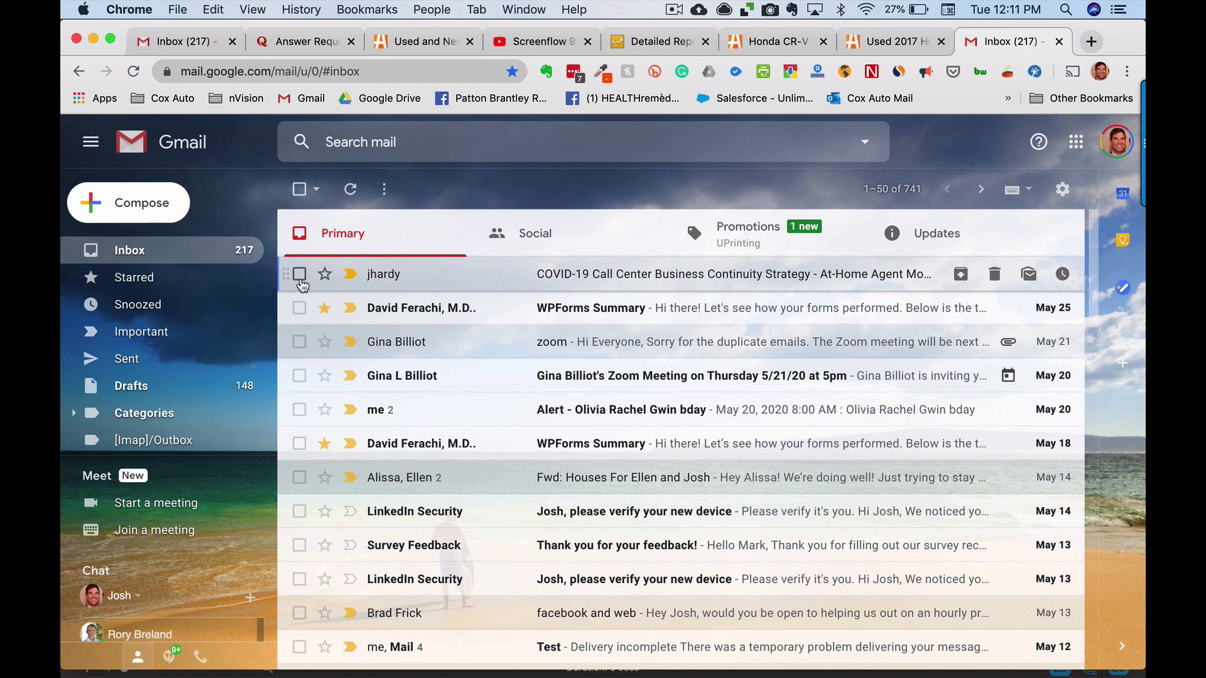
left_click(133, 250)
Open the zoom email and try Forward (F) and Reply (R), discarding each draft
left_click(604, 343)
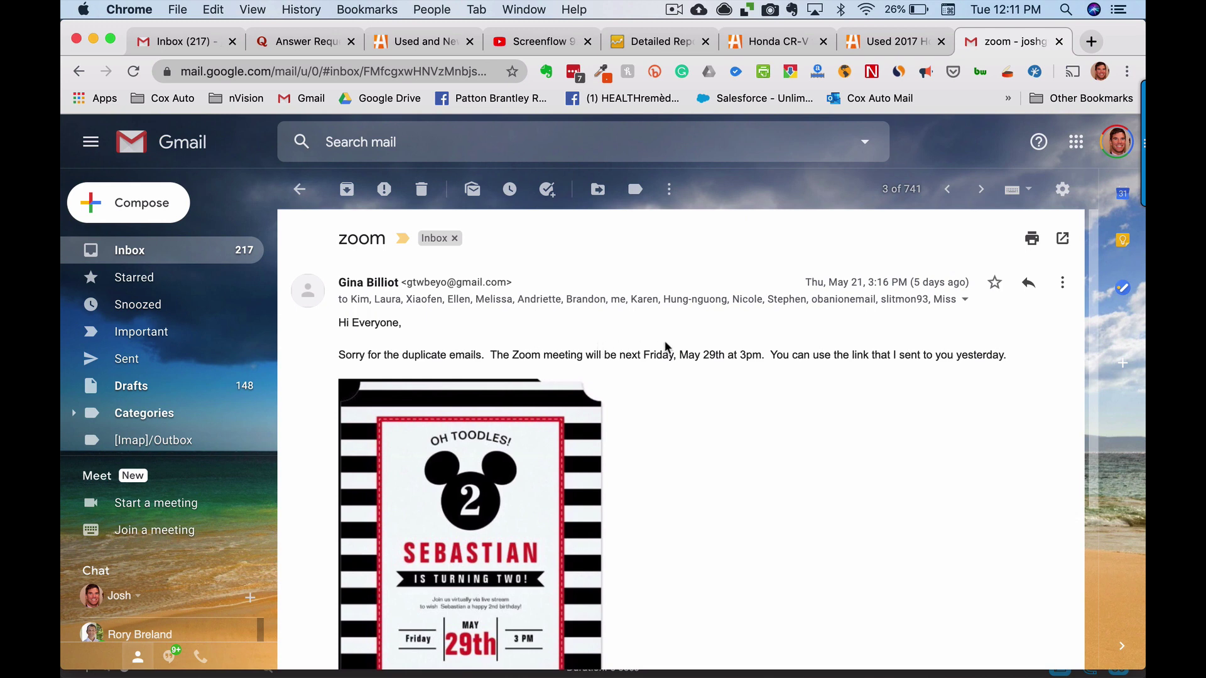
key("f")
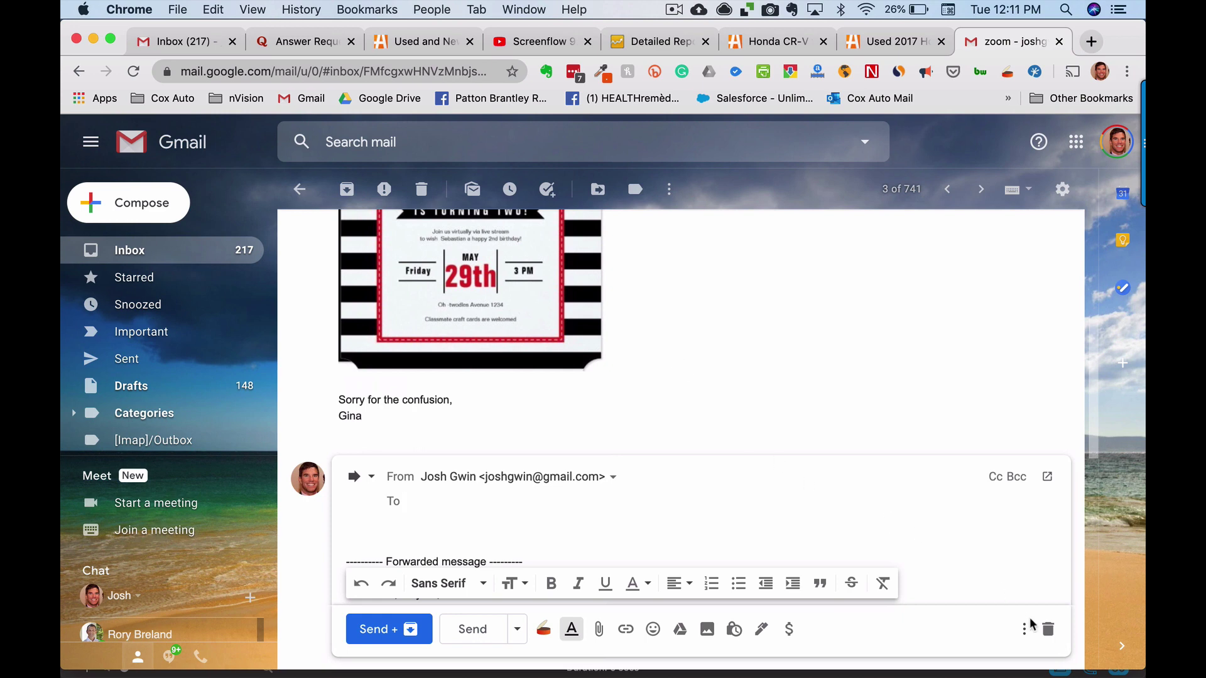
left_click(1046, 631)
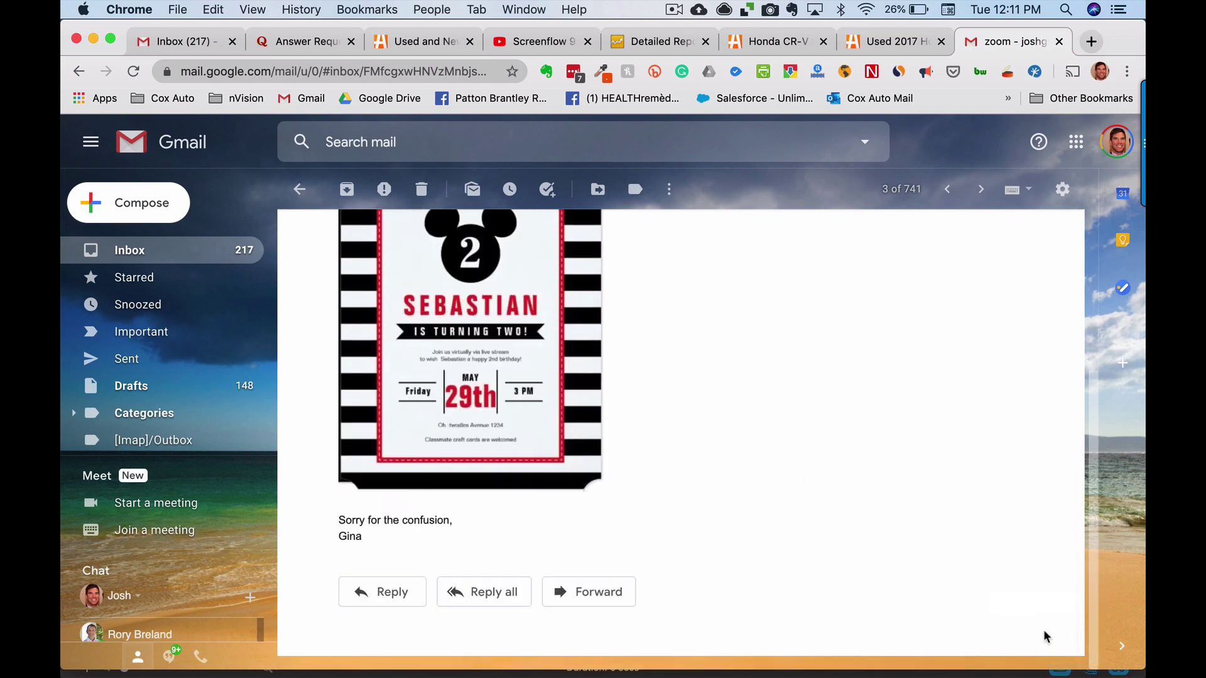
scroll(732, 435, "up", 5)
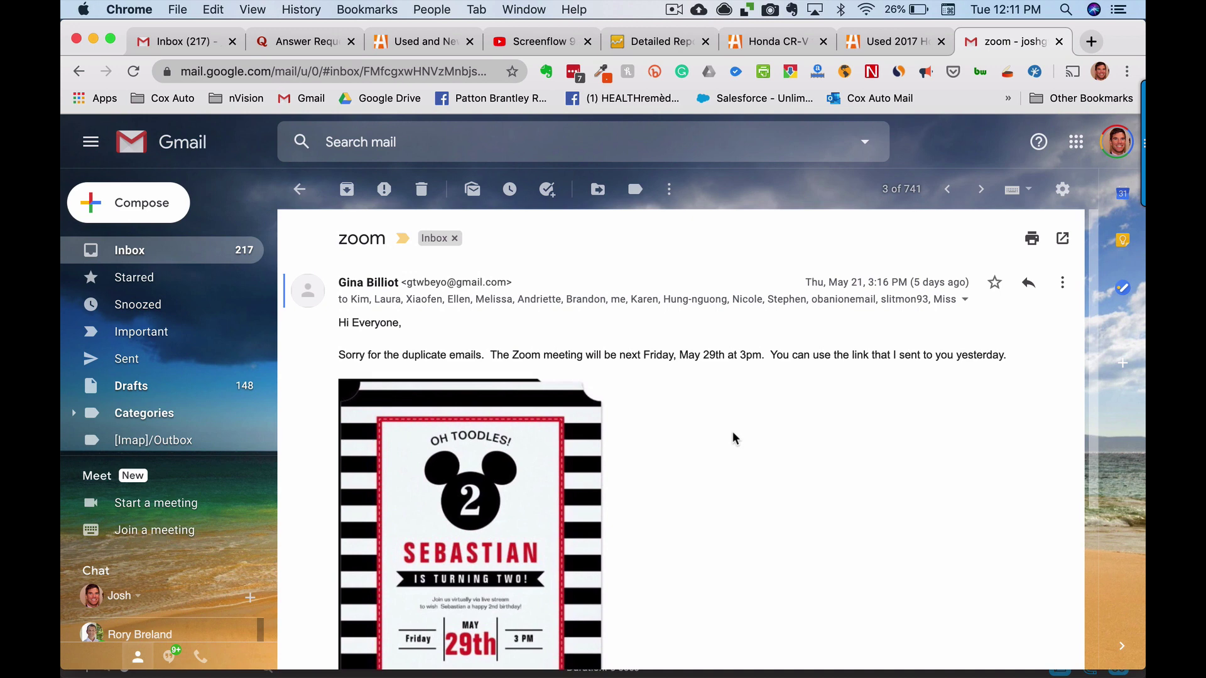
key("r")
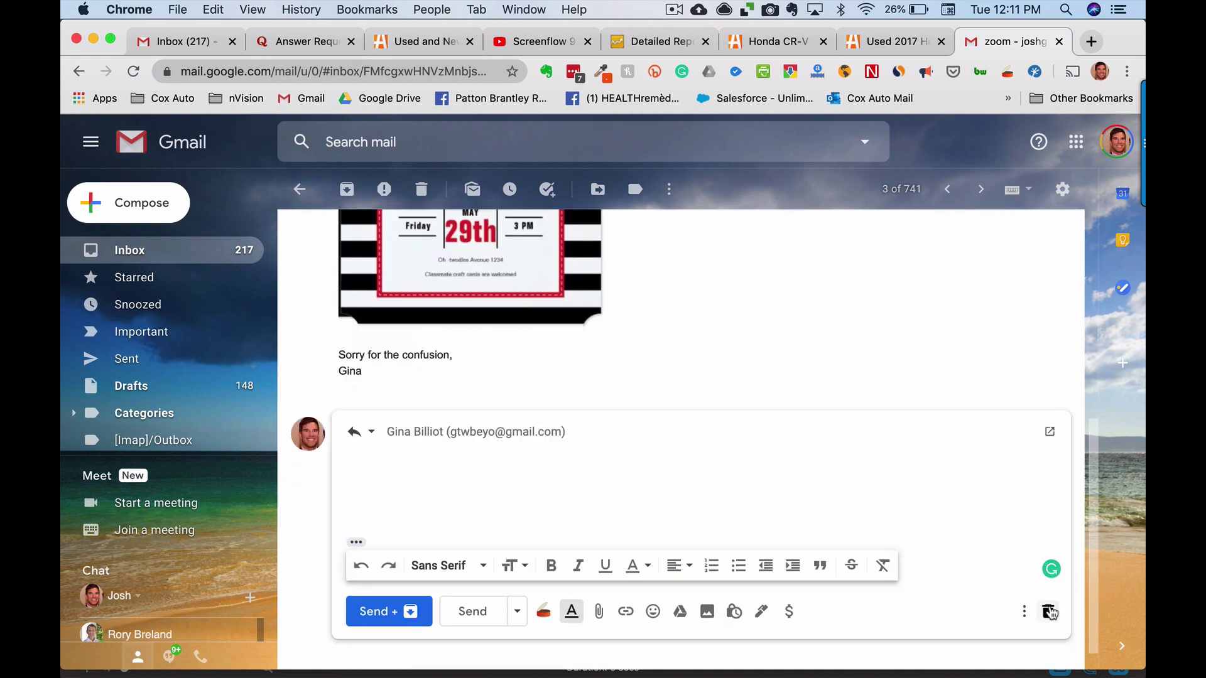
left_click(1048, 610)
Try Reply all (A) and the Reply button on the zoom email, discarding each draft
scroll(767, 443, "up", 4)
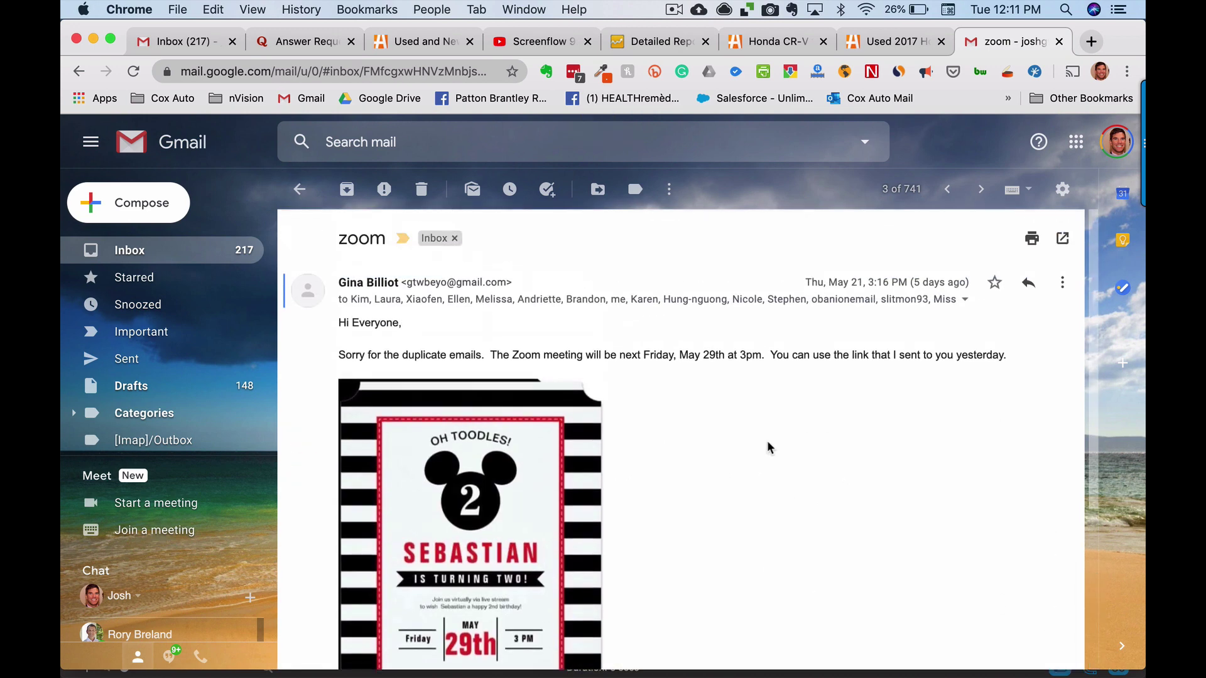
key("a")
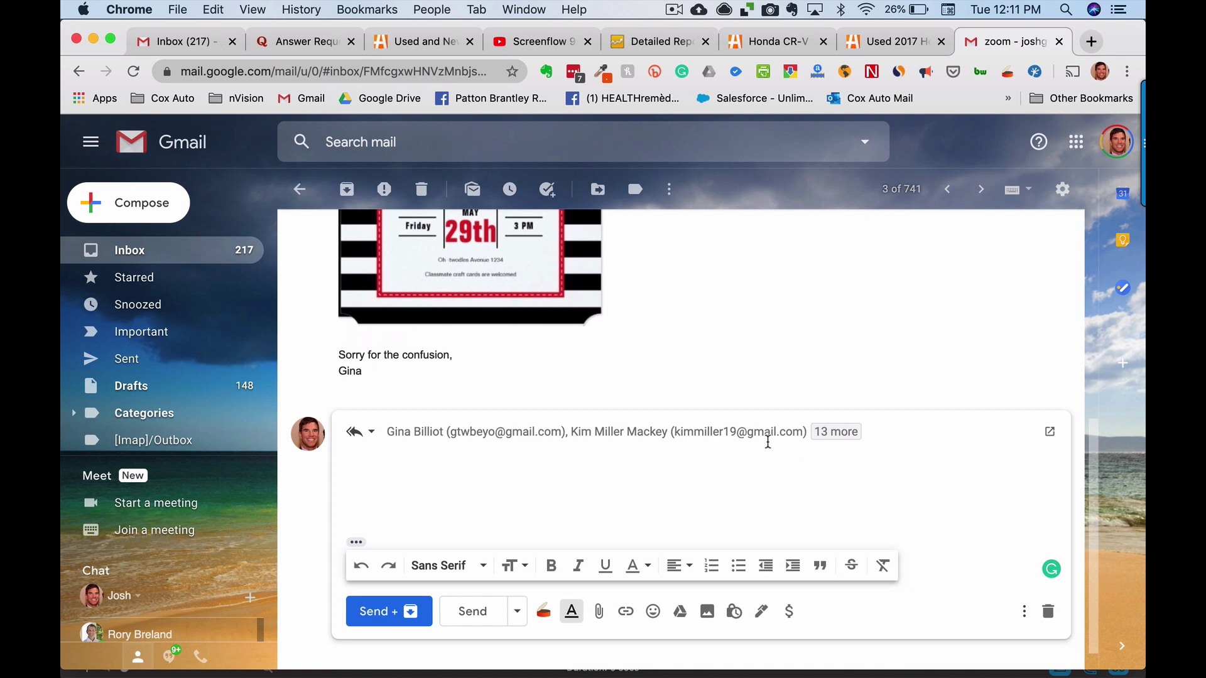
left_click(1048, 611)
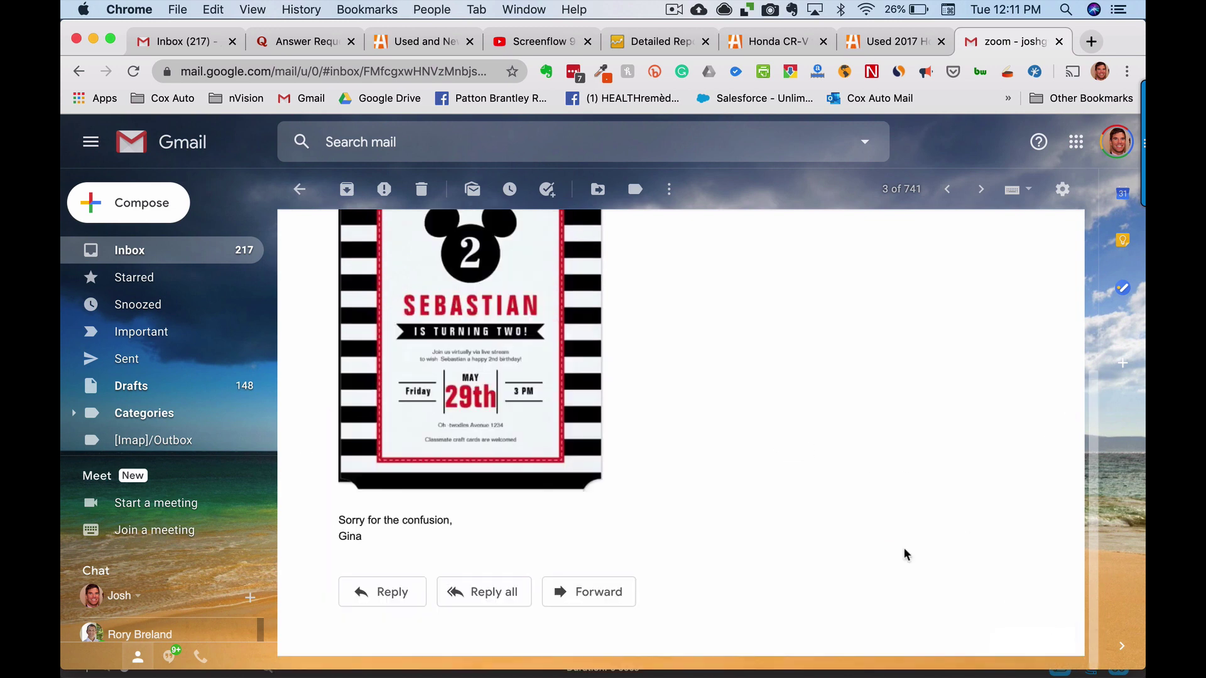
scroll(751, 477, "up", 4)
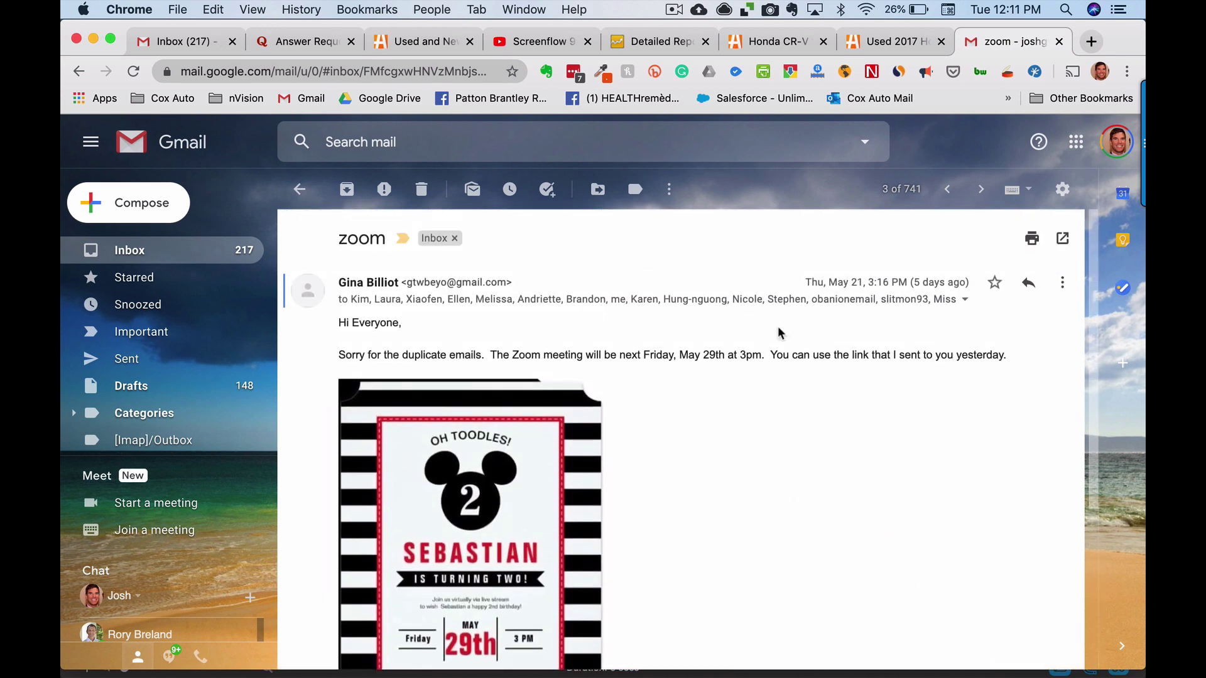
left_click(1027, 283)
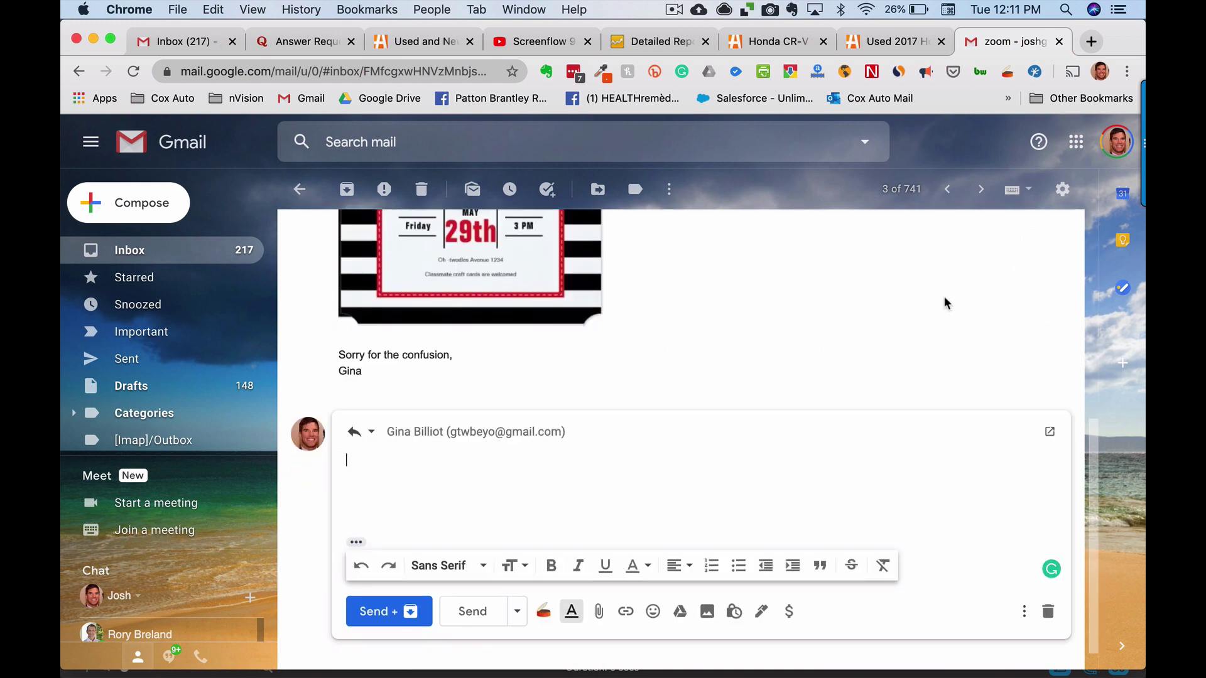
left_click(1047, 612)
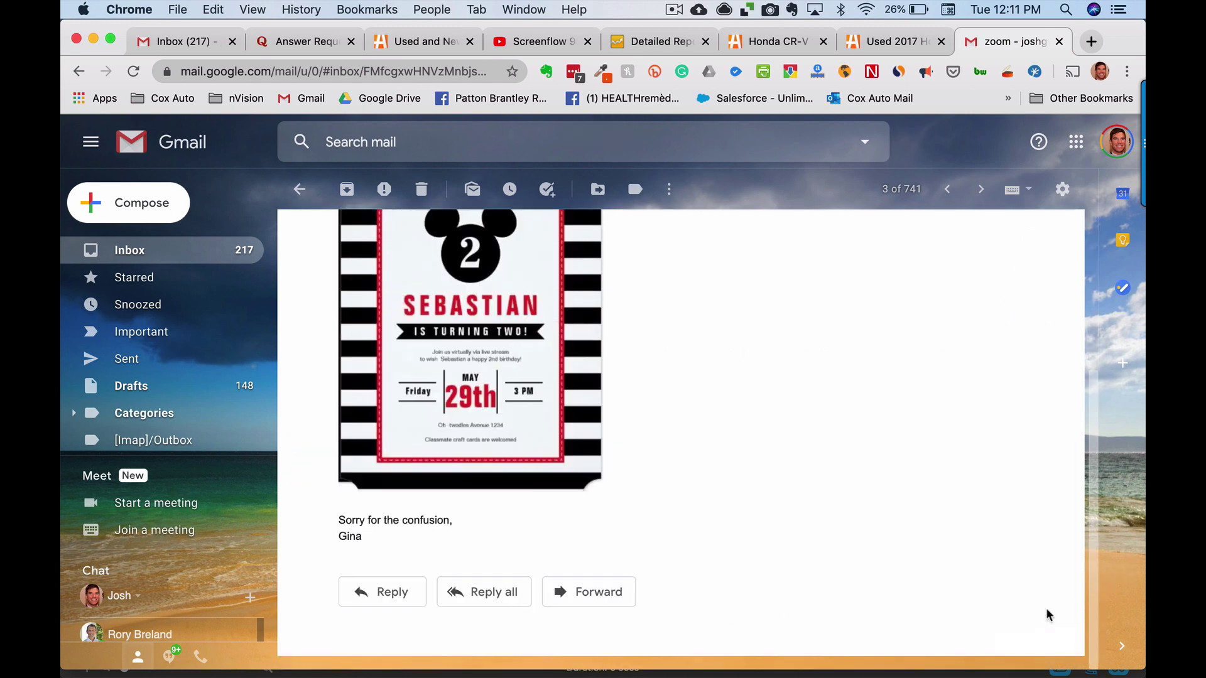
scroll(1026, 408, "up", 4)
Open the message's more-actions menu, dismiss it, and go back to the inbox
left_click(1061, 282)
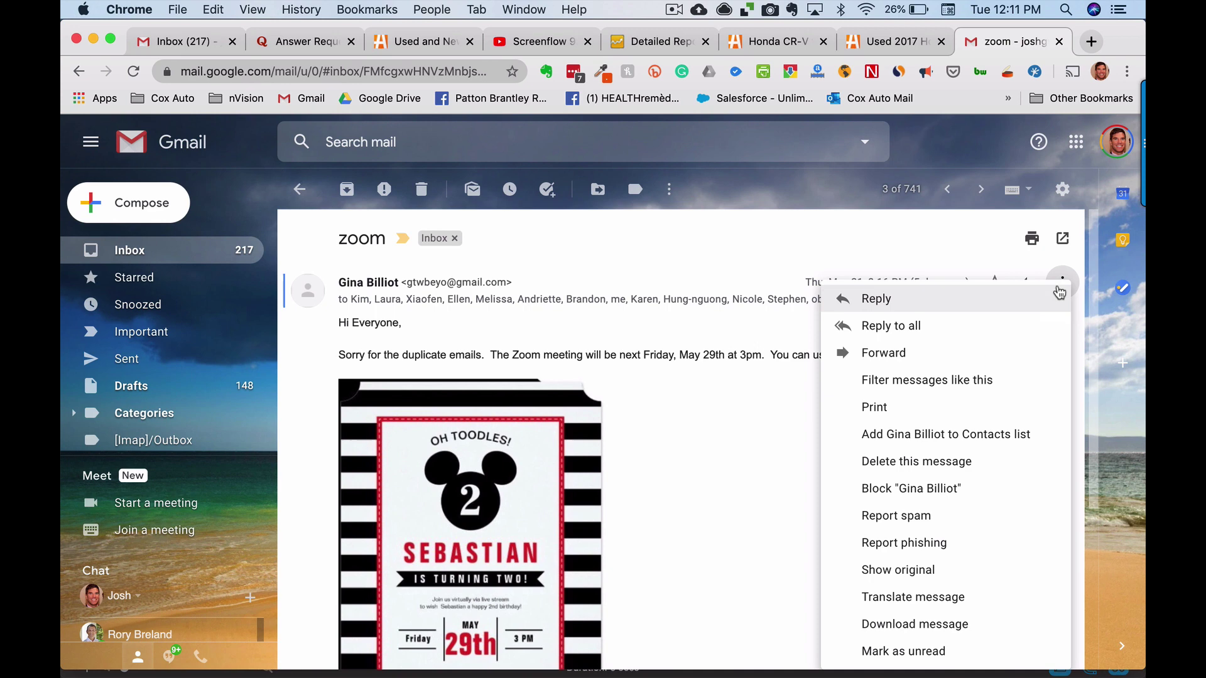
left_click(758, 447)
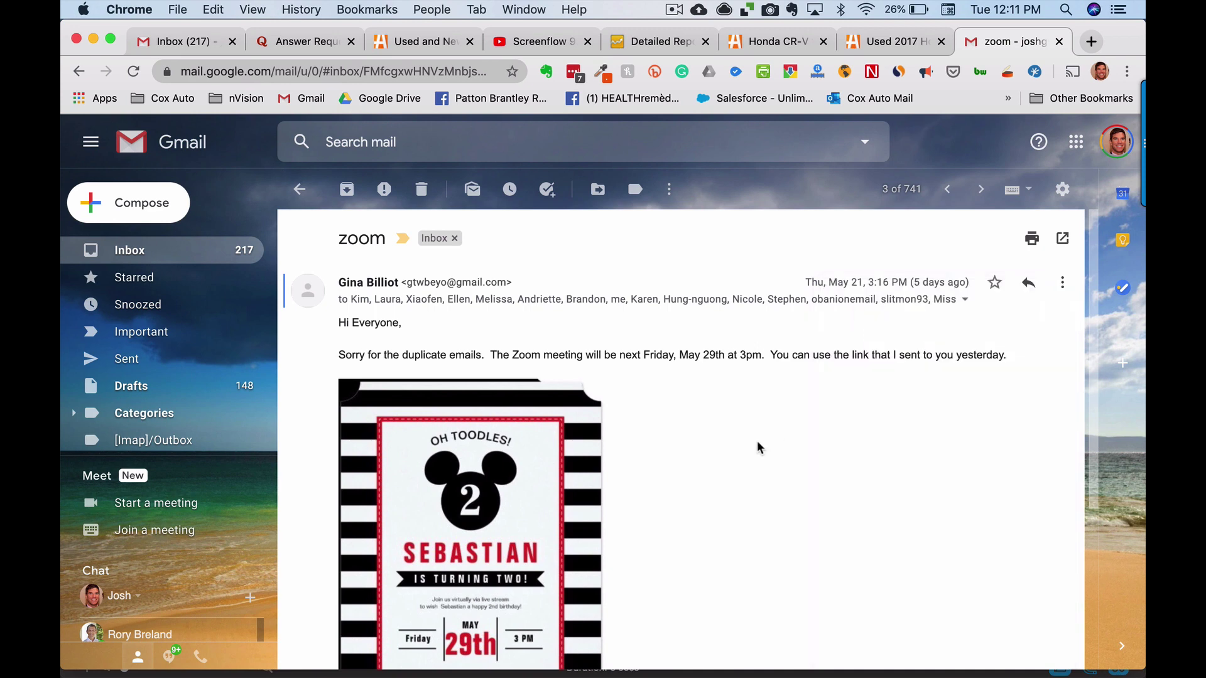
left_click(132, 254)
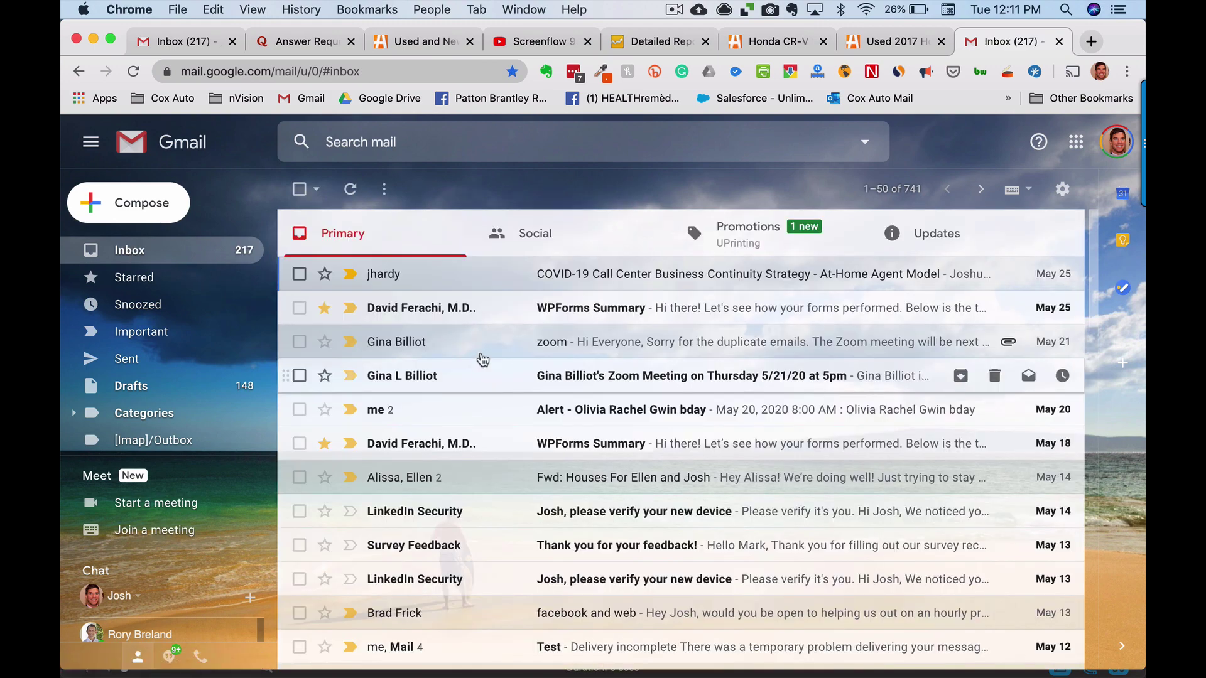
Reopen the zoom email and start a reply reading 'This is a link'
left_click(598, 343)
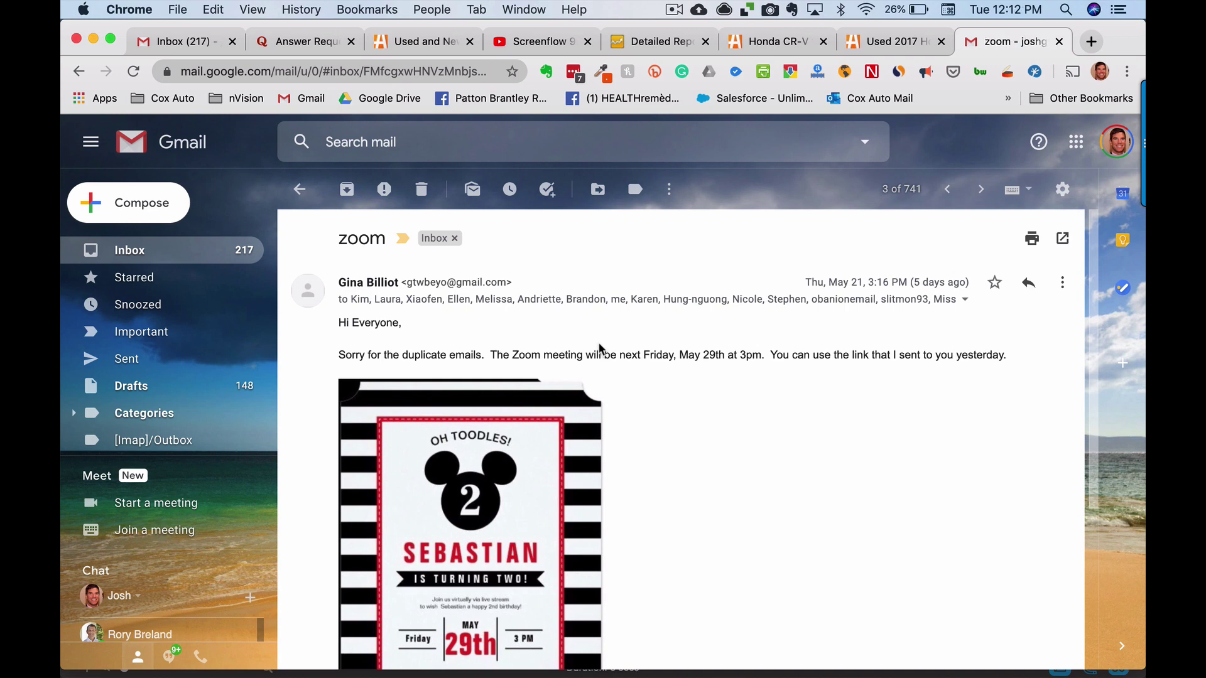
key("r")
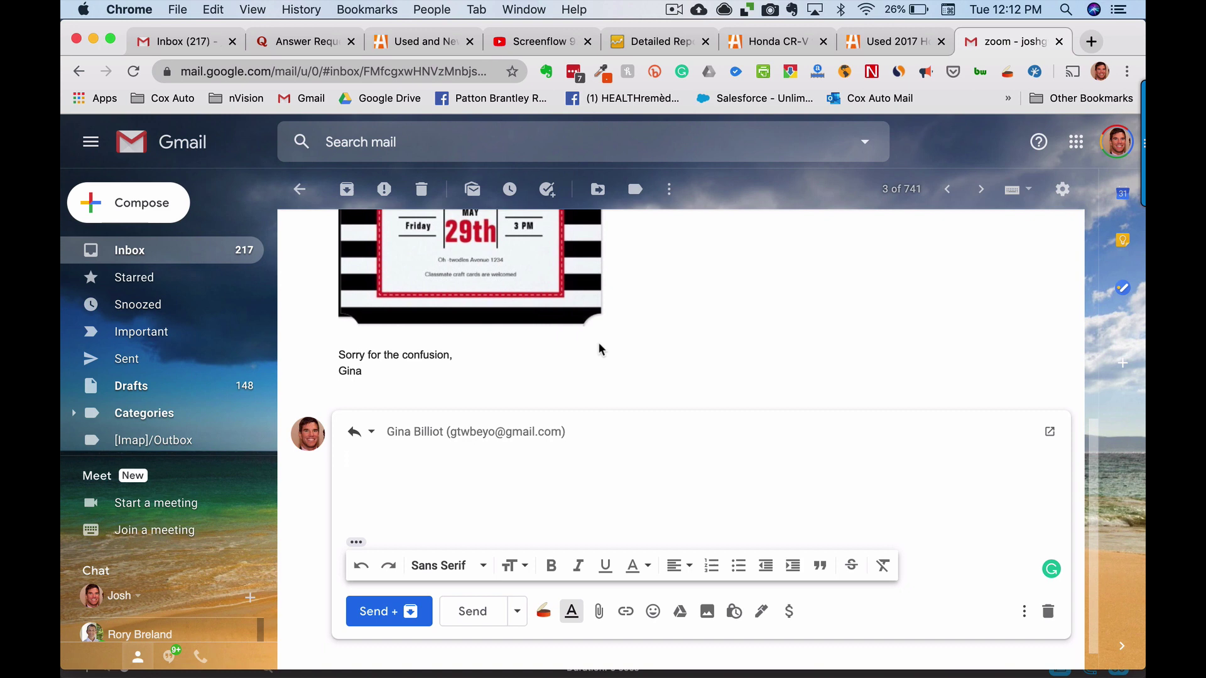
type("This is a link")
Try linking the sentence with the link button and Cmd+K, cancel both, then erase it
left_click_drag(410, 465, 345, 463)
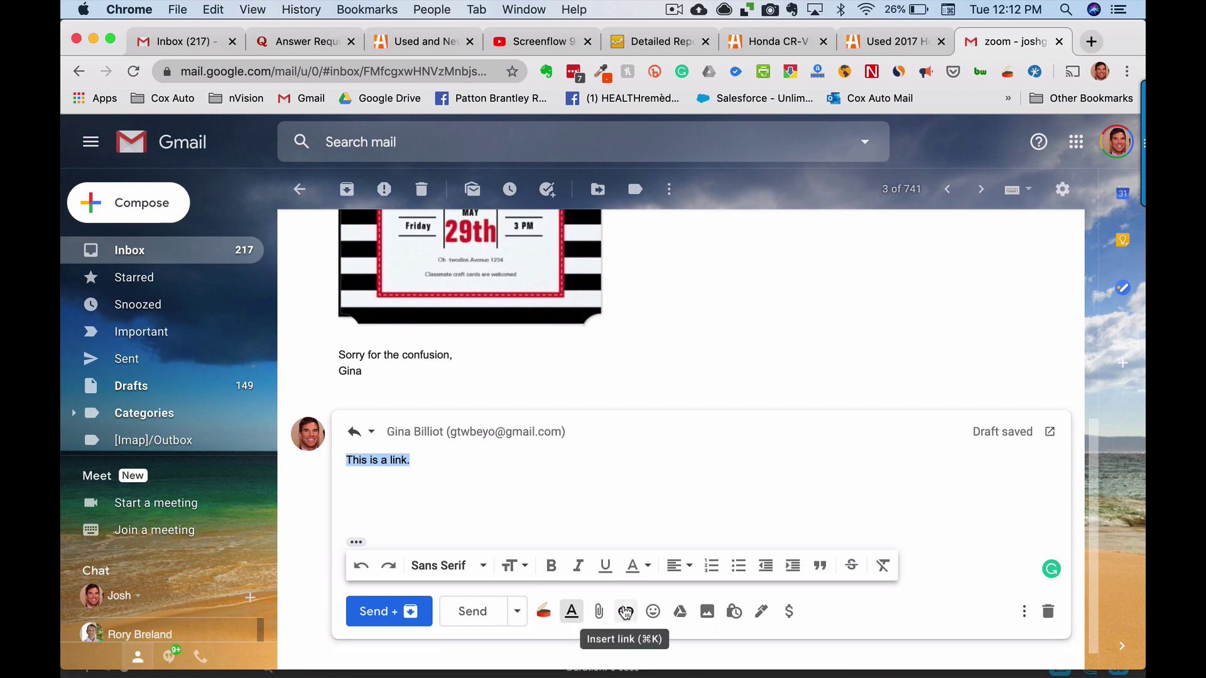
left_click(625, 612)
left_click(734, 530)
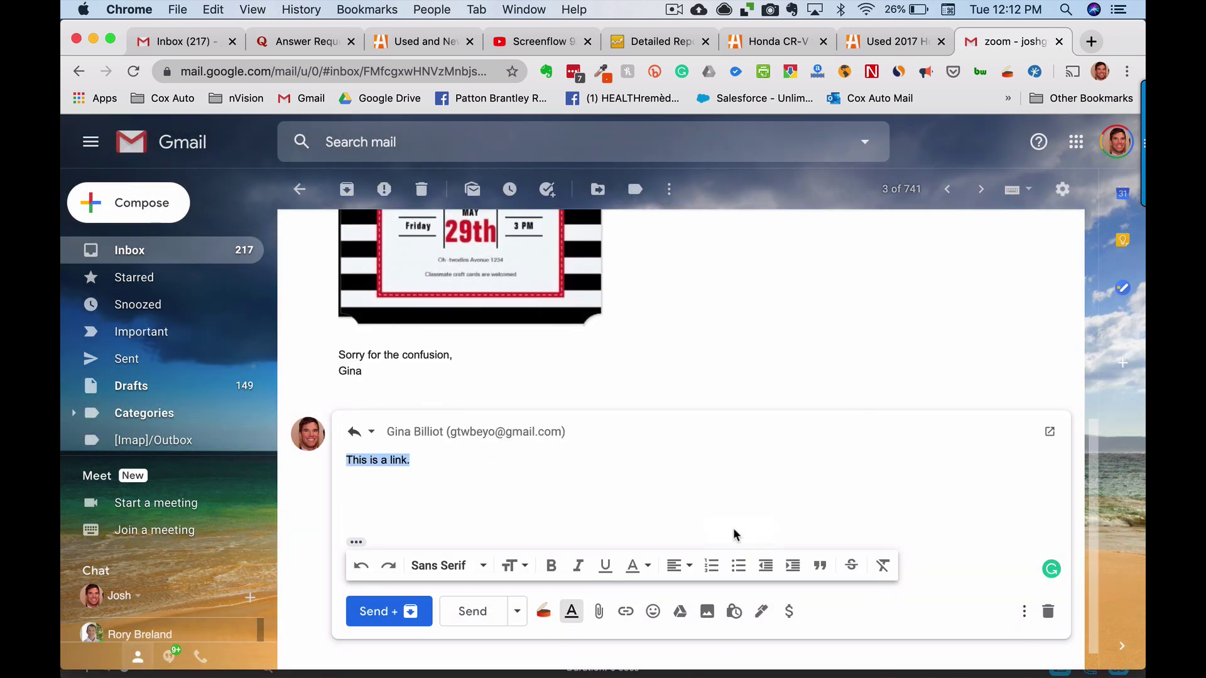
left_click_drag(463, 459, 345, 466)
key("super+k")
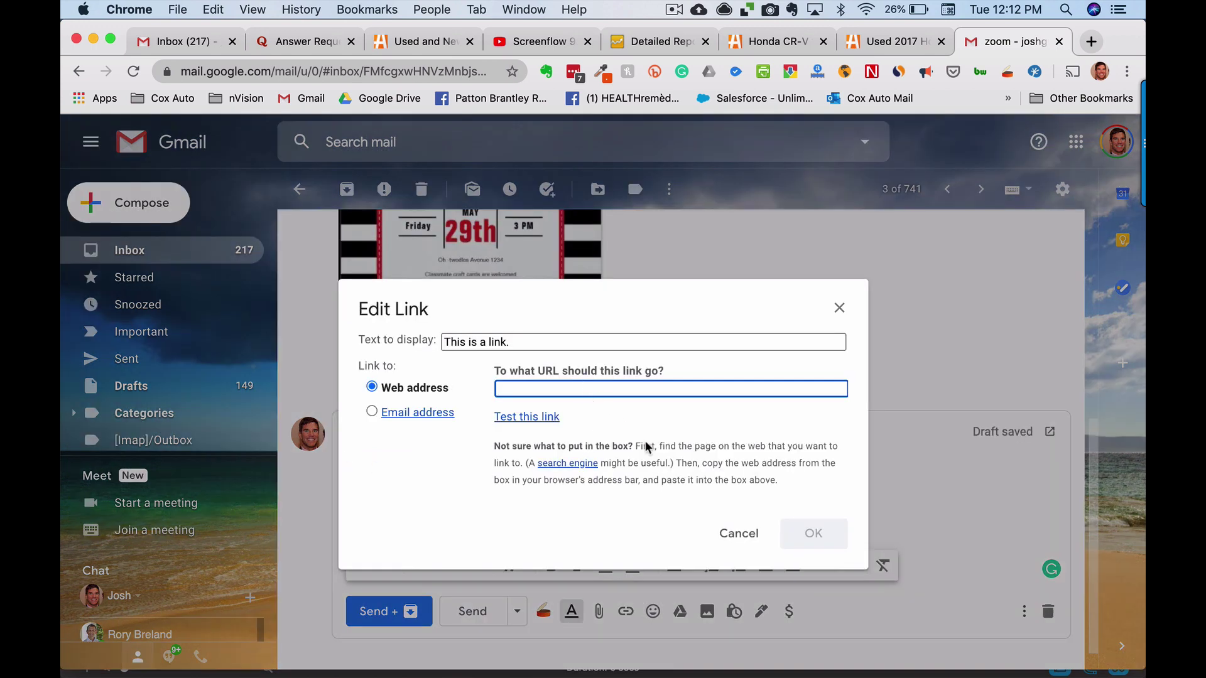
left_click(736, 537)
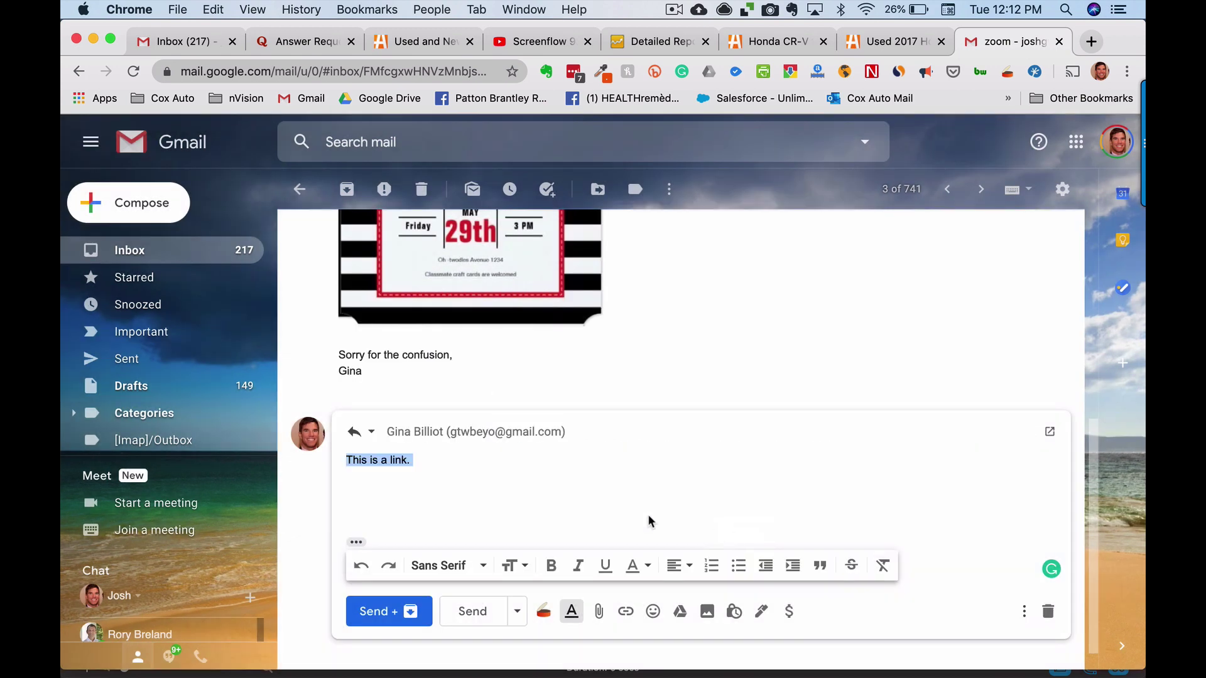
left_click(409, 463)
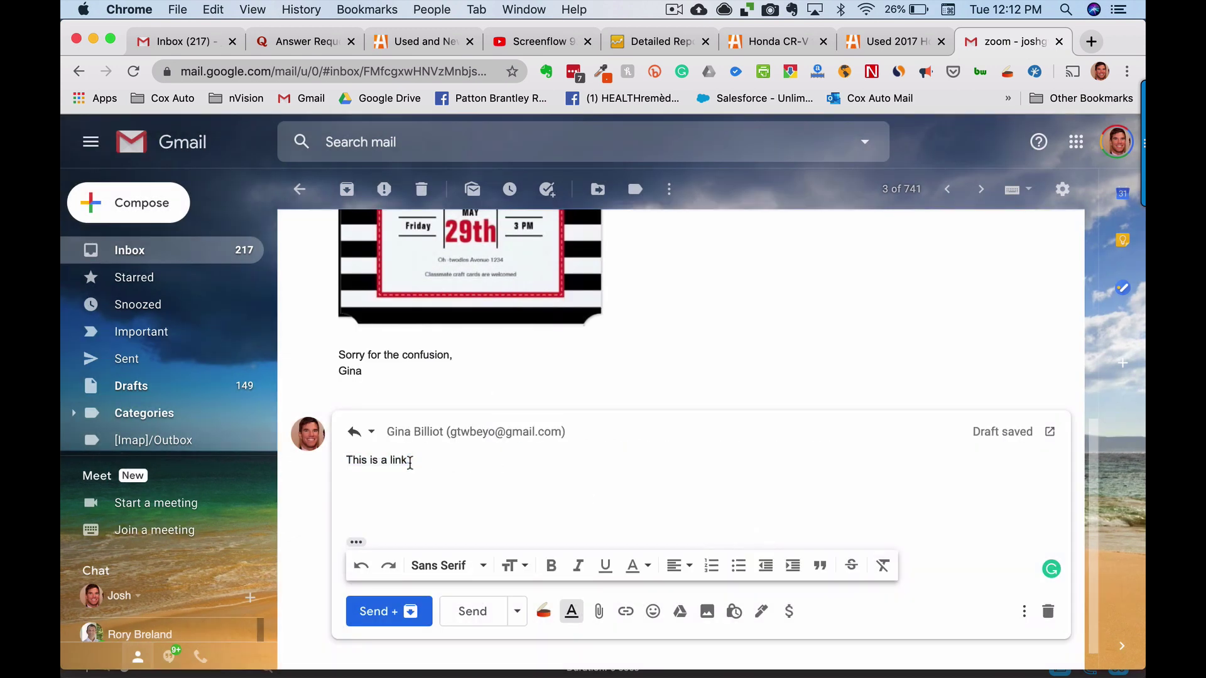
key("BackSpace")
key("BackSpace")
key("BackSpace")
key("BackSpace")
key("BackSpace")
key("BackSpace")
key("BackSpace")
key("BackSpace")
key("BackSpace")
key("BackSpace")
key("BackSpace")
key("BackSpace")
key("BackSpace")
key("BackSpace")
key("BackSpace")
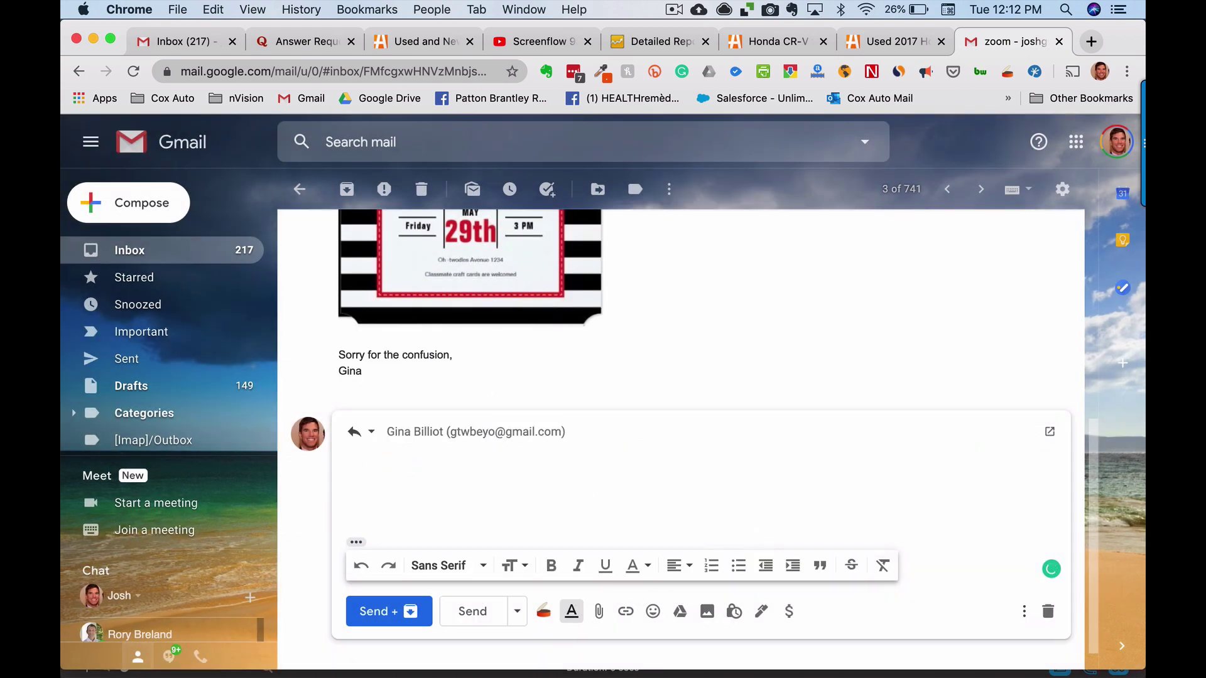
Type 'This is a sentence' into the reply body and select it
left_click(673, 10)
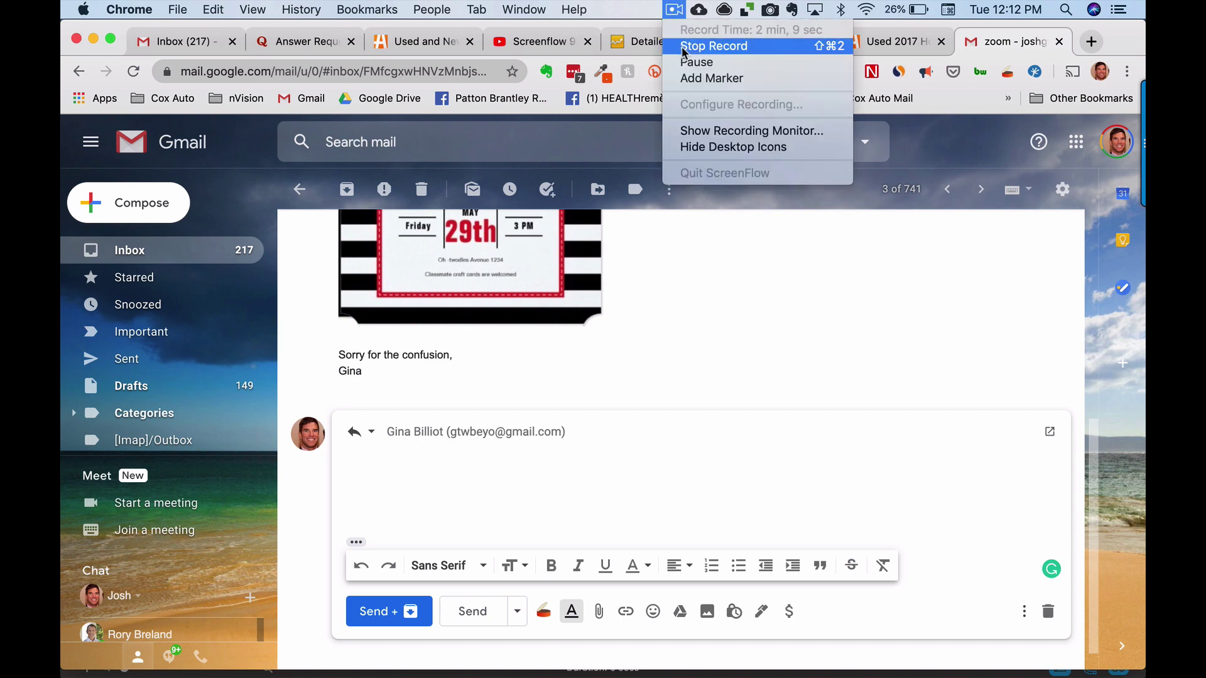
left_click(688, 62)
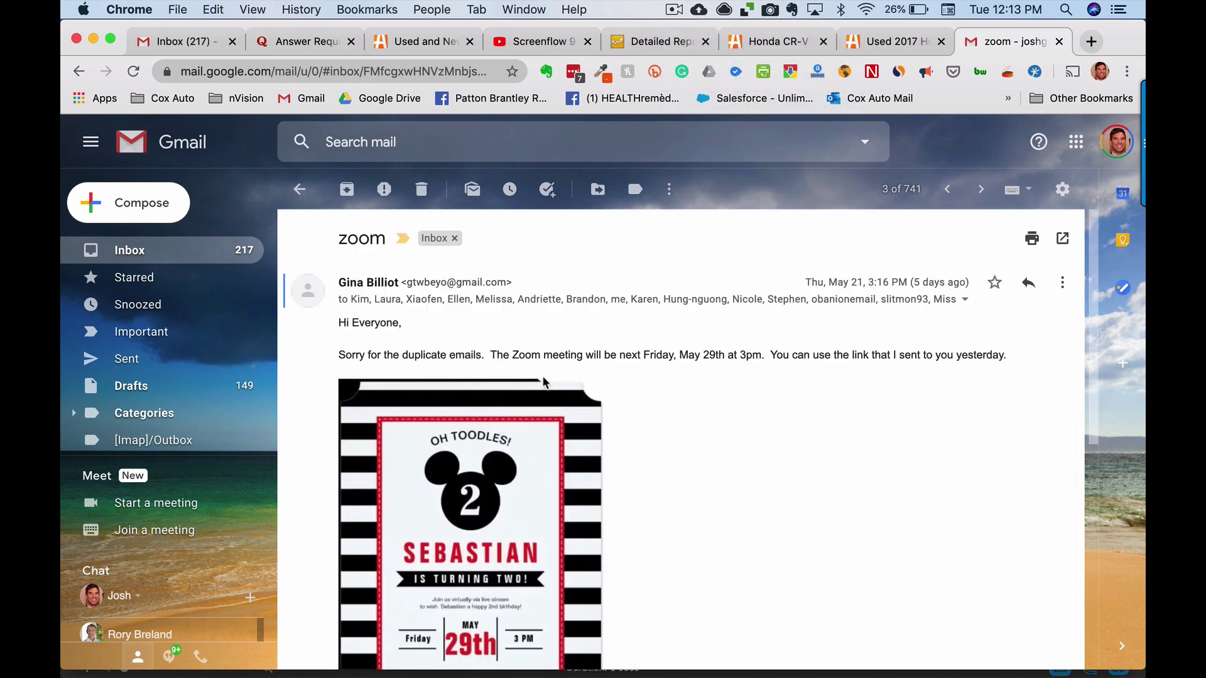
scroll(544, 384, "down", 3)
scroll(544, 385, "down", 3)
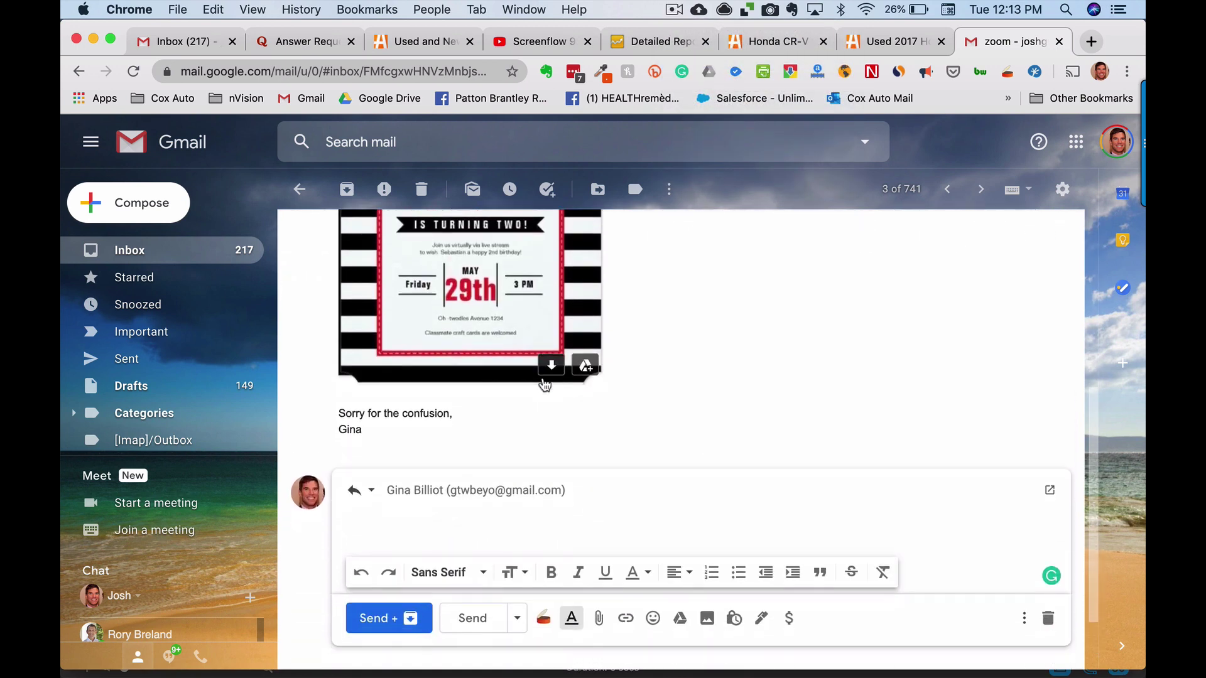
type("This ")
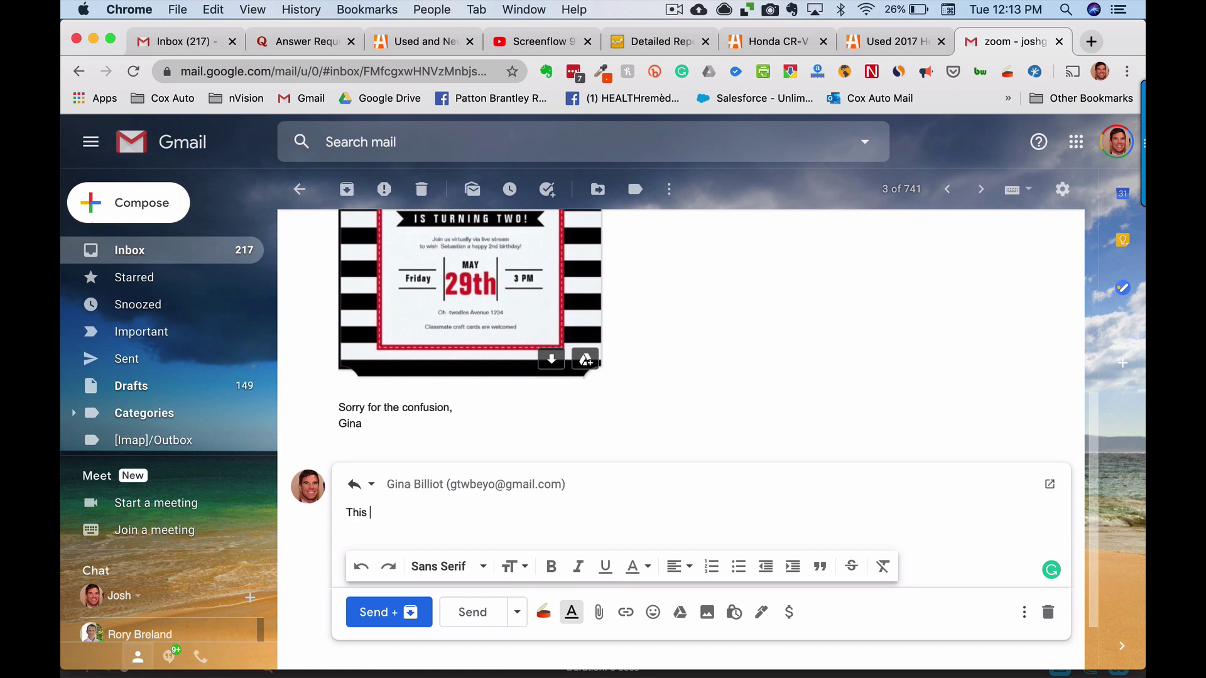
type("is a sentence.")
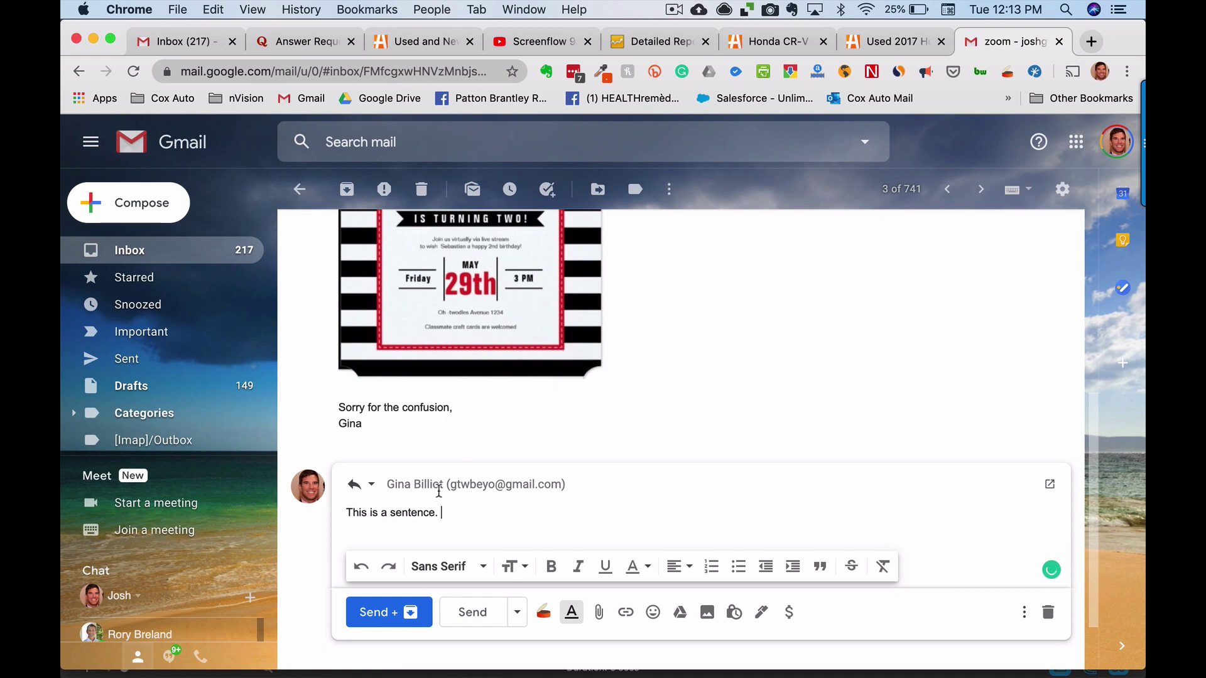
left_click_drag(443, 513, 344, 513)
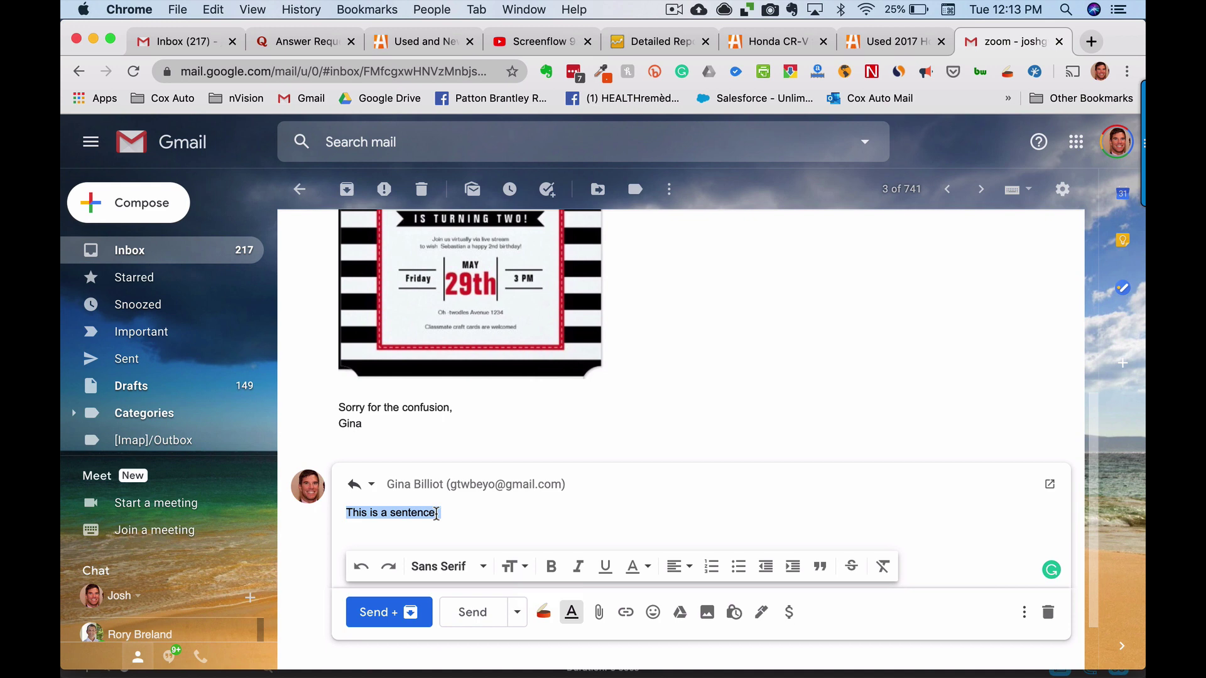
Toggle bold, italic and underline on the sentence, then discard the draft with Cmd+Shift+D
key("super+b")
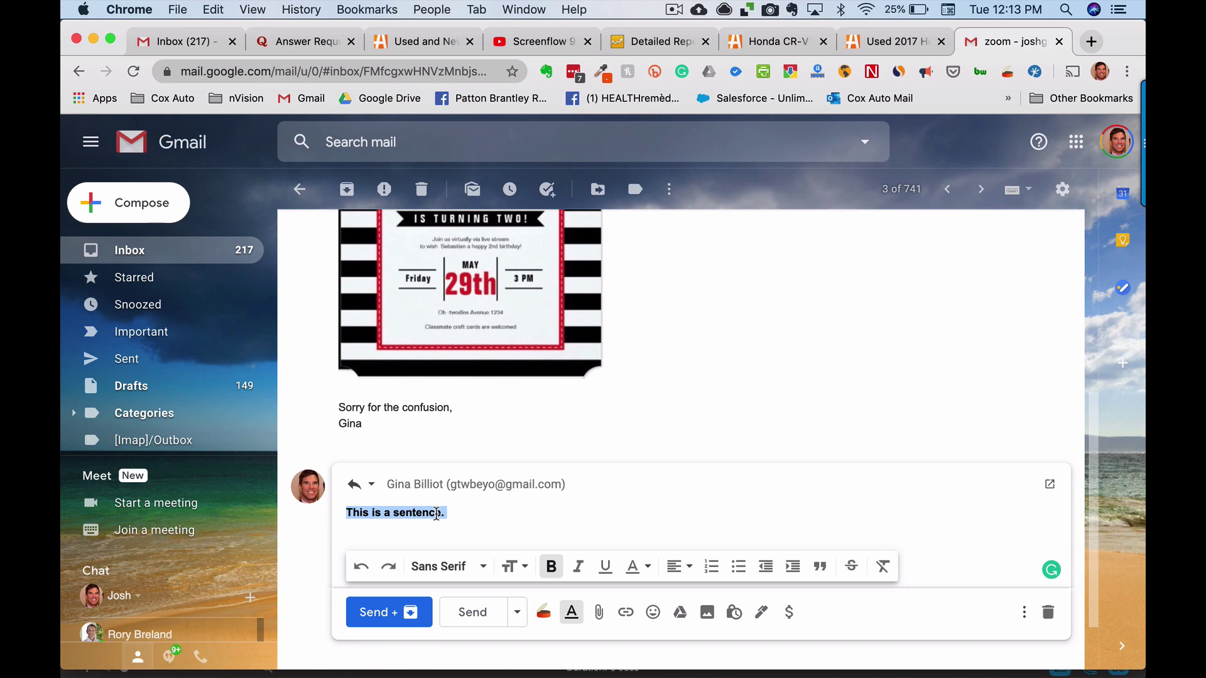
key("super+b")
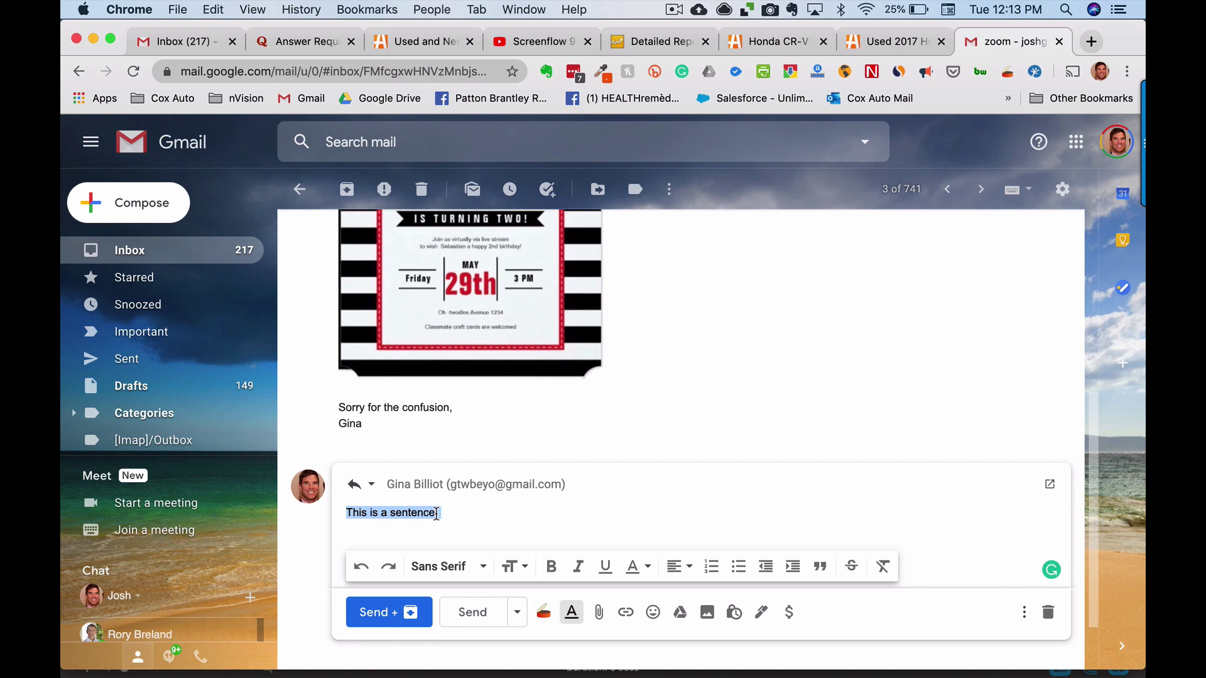
key("super+i")
key("super+i")
key("super+u")
key("super+u")
left_click(470, 514)
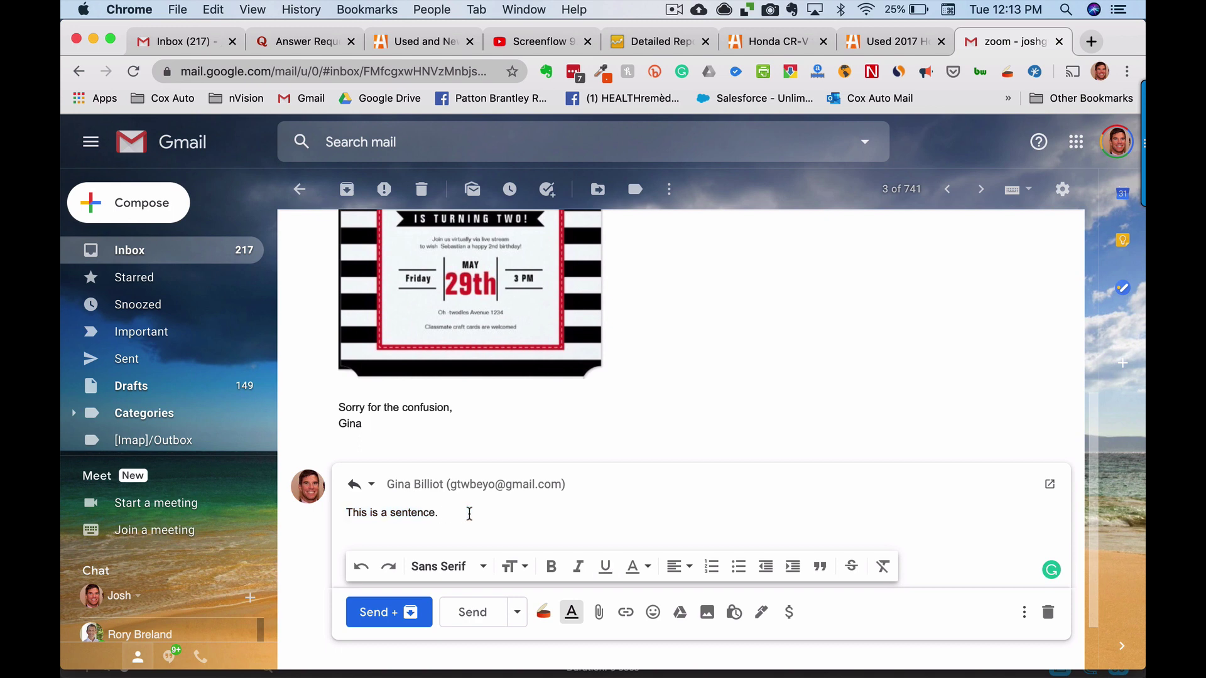
key("super+shift+d")
Open and close the top Primary email, glance at Promotions, then browse the 81-conversation Social tab
left_click(132, 251)
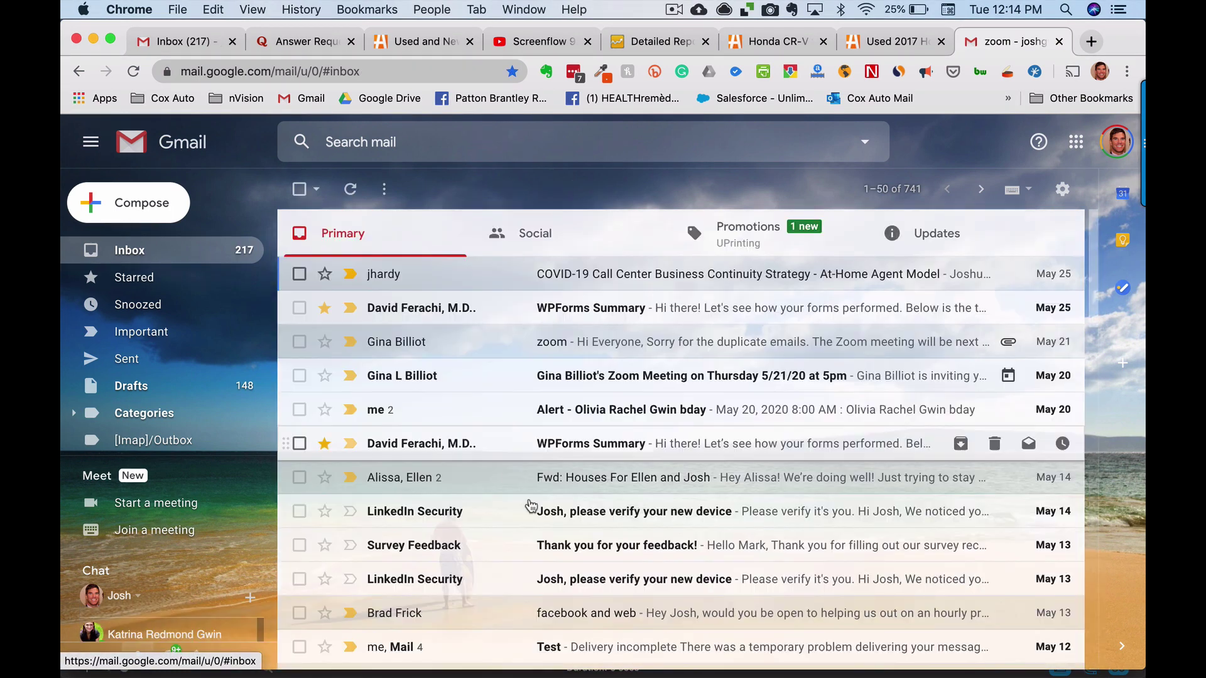
left_click(437, 274)
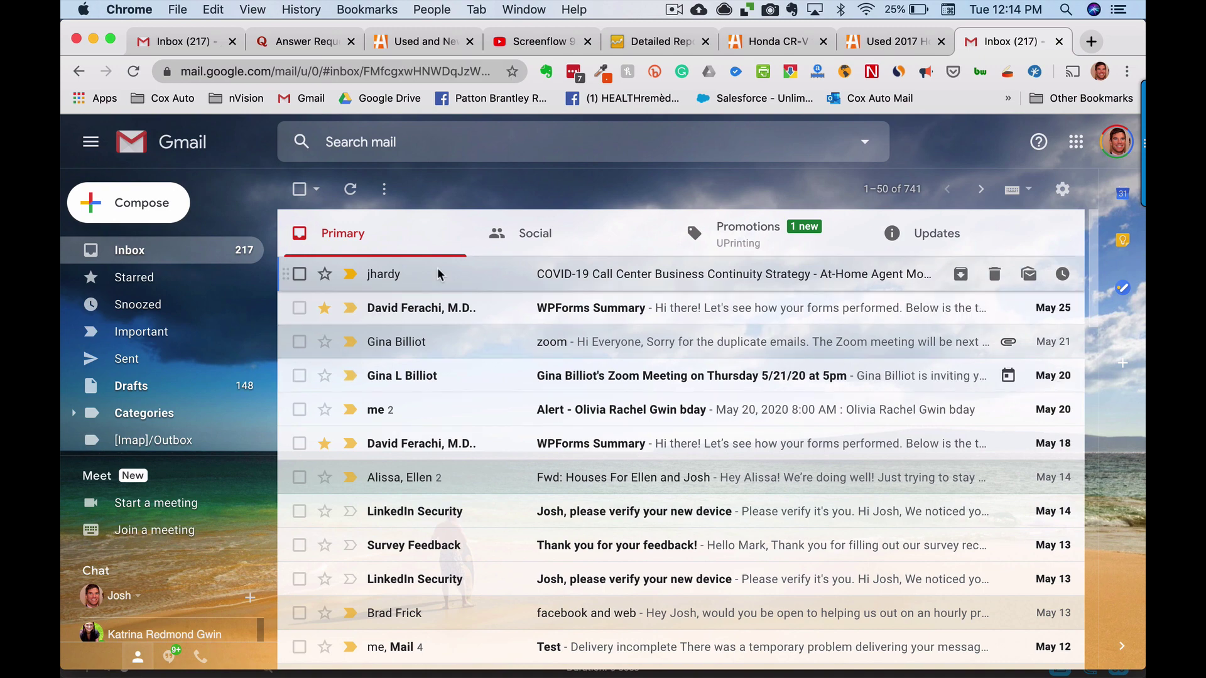
left_click(144, 250)
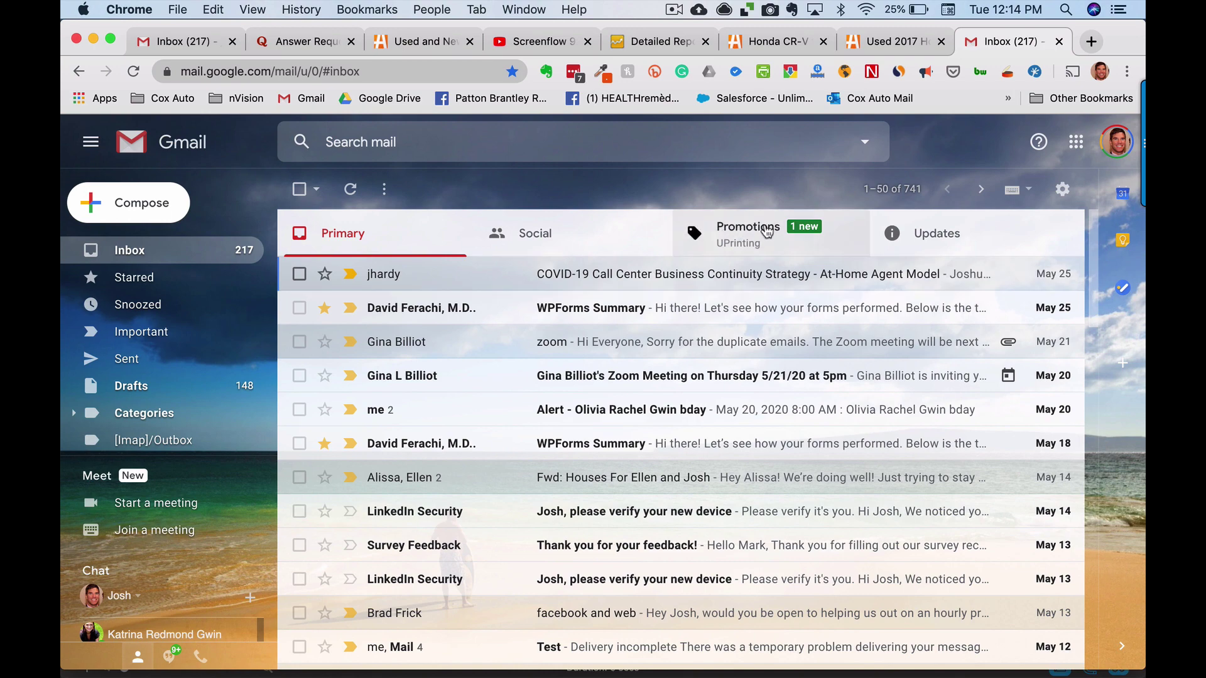
left_click(766, 231)
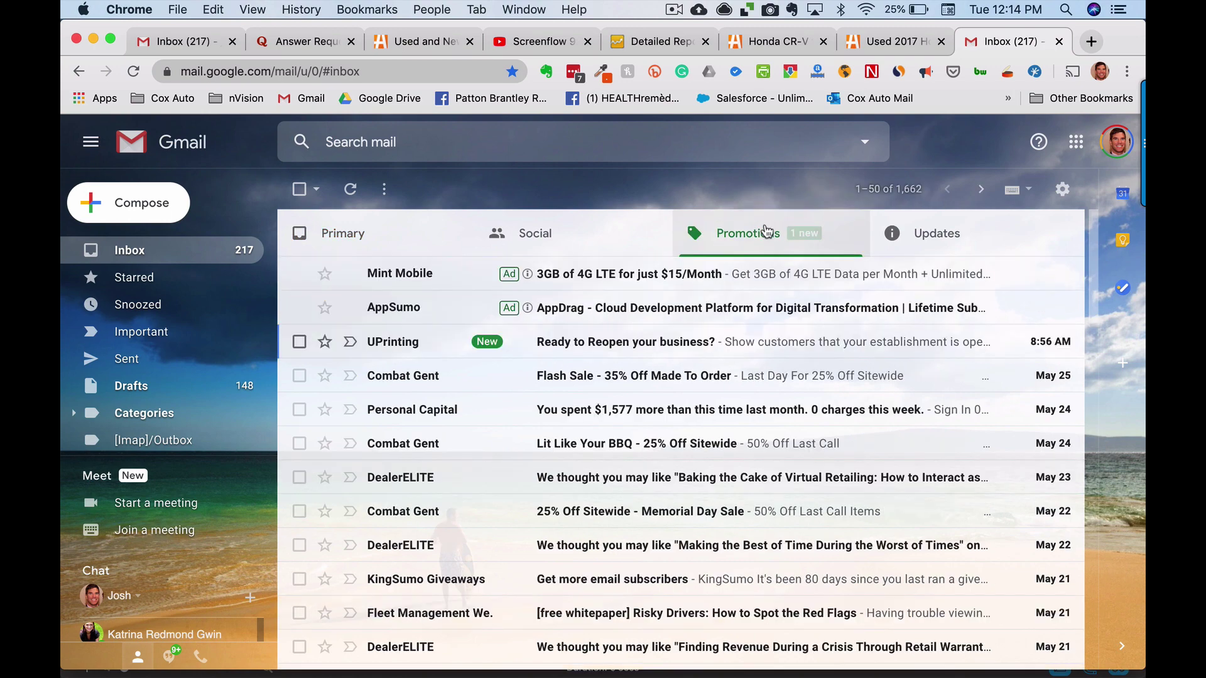
left_click(623, 231)
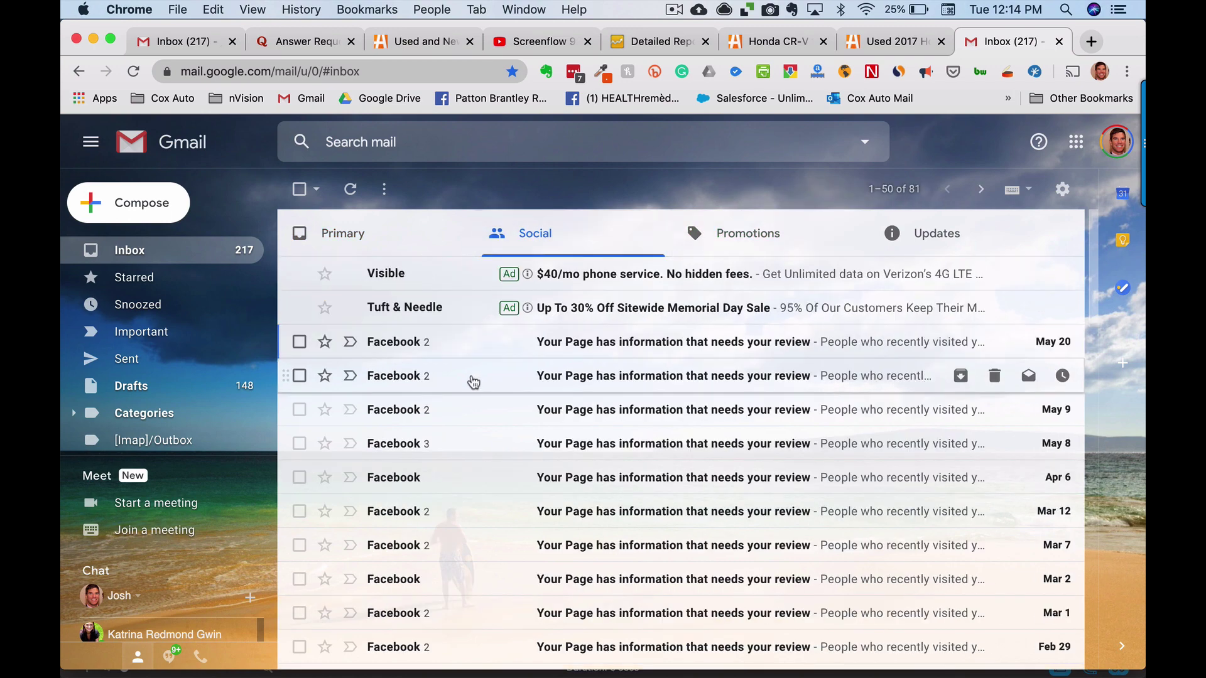
scroll(473, 382, "down", 20)
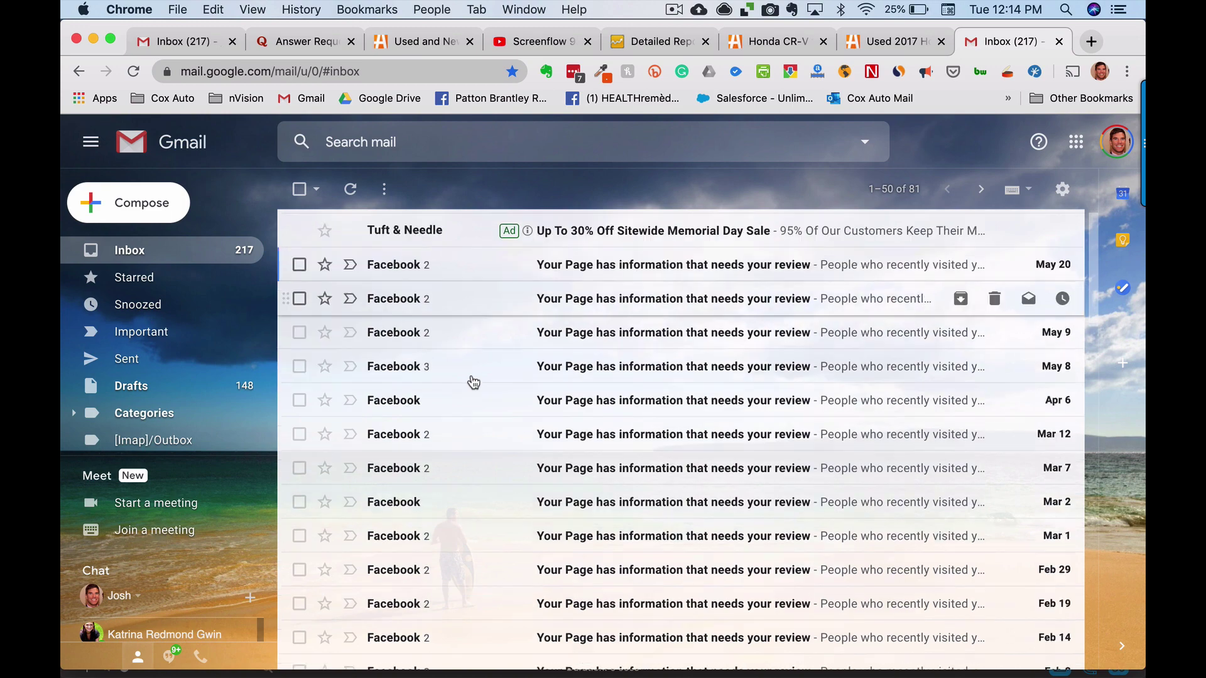
scroll(473, 382, "up", 20)
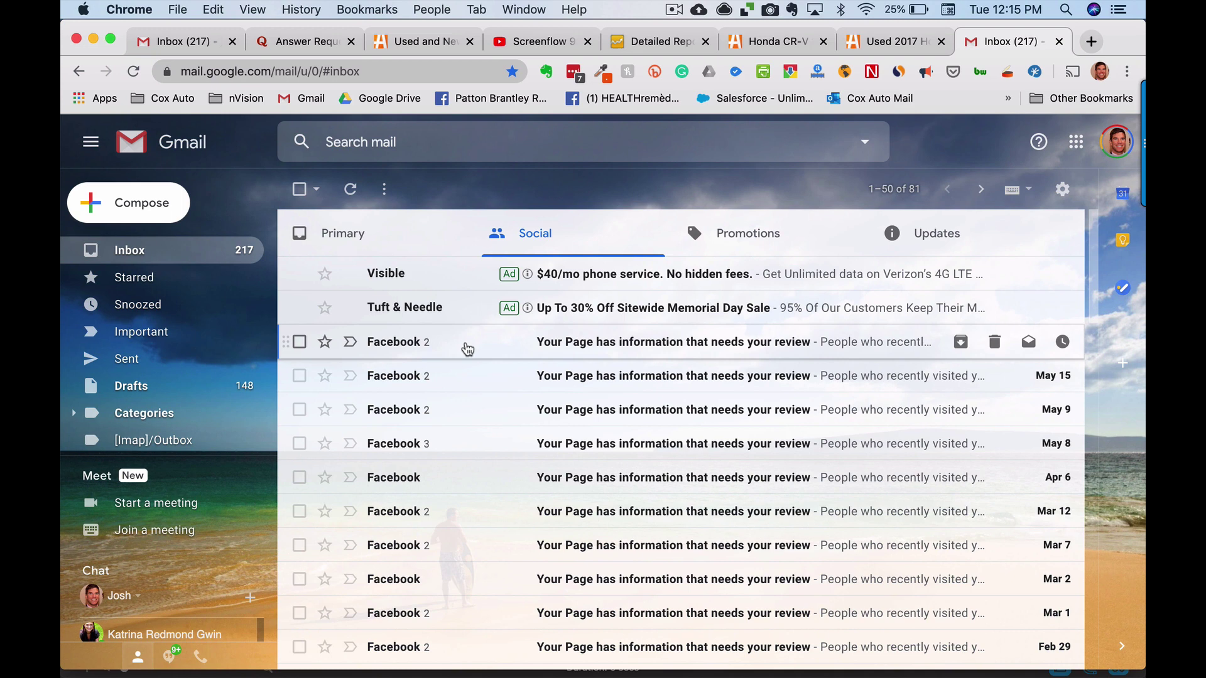
Select all 81 Social conversations and delete them, confirming with OK
left_click(300, 344)
left_click(299, 376)
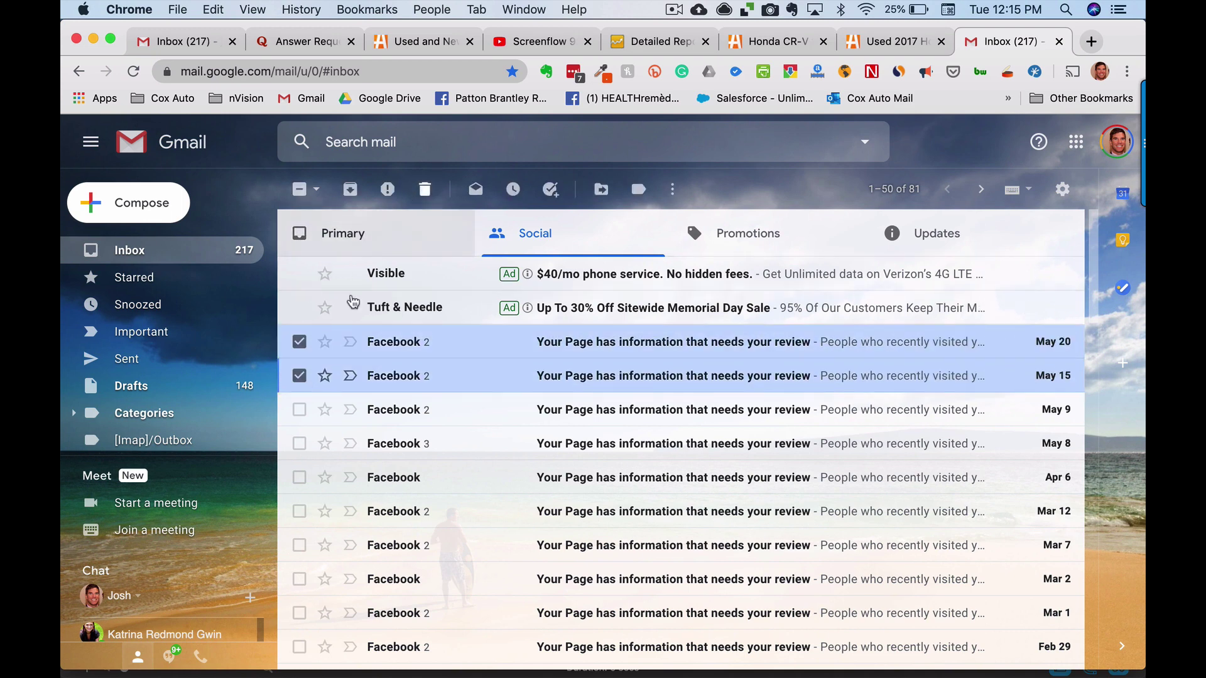
left_click(300, 377)
left_click(299, 343)
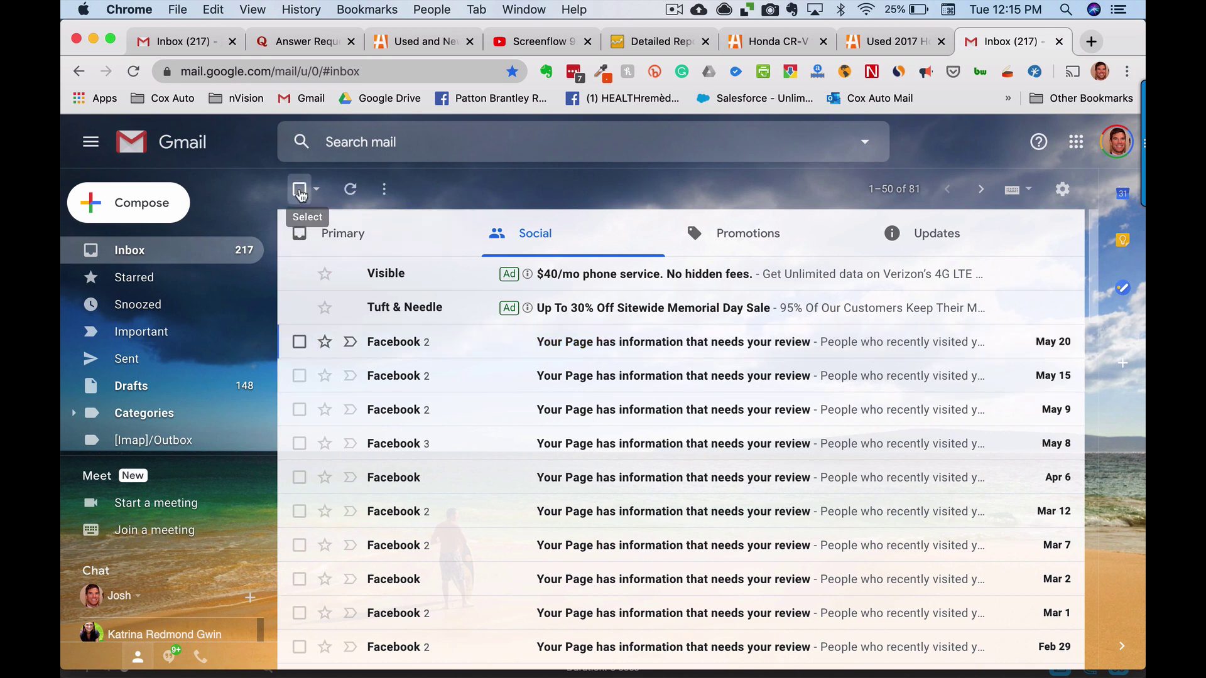
left_click(299, 189)
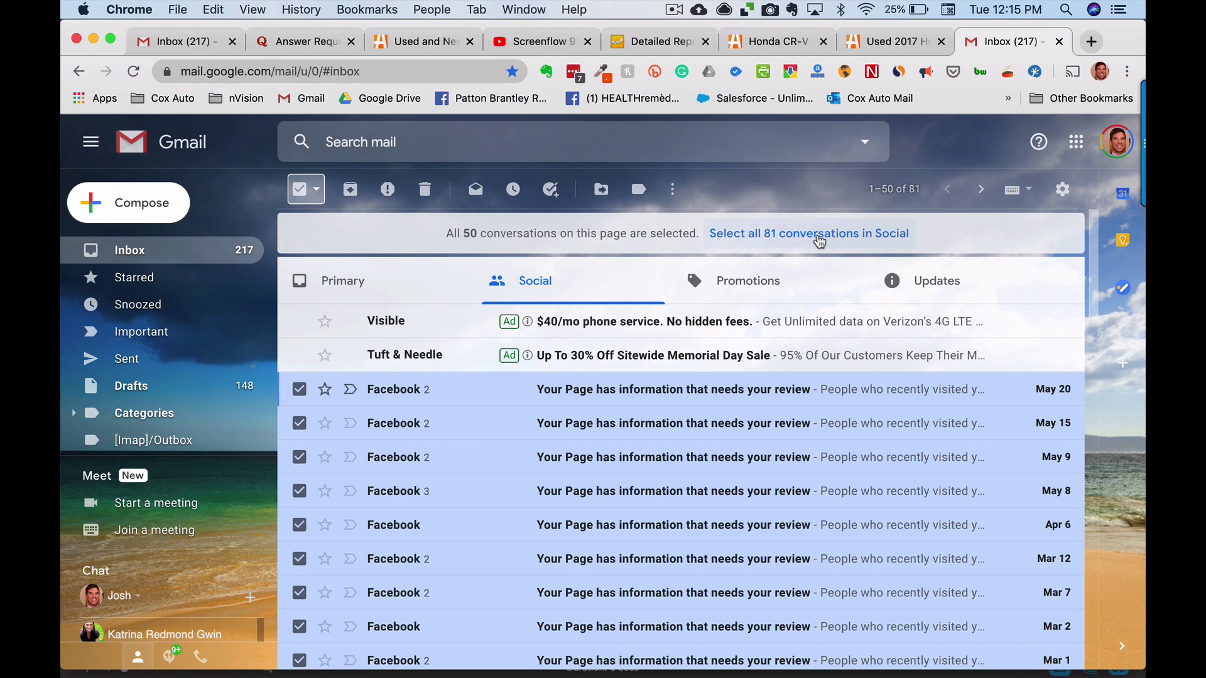
left_click(819, 235)
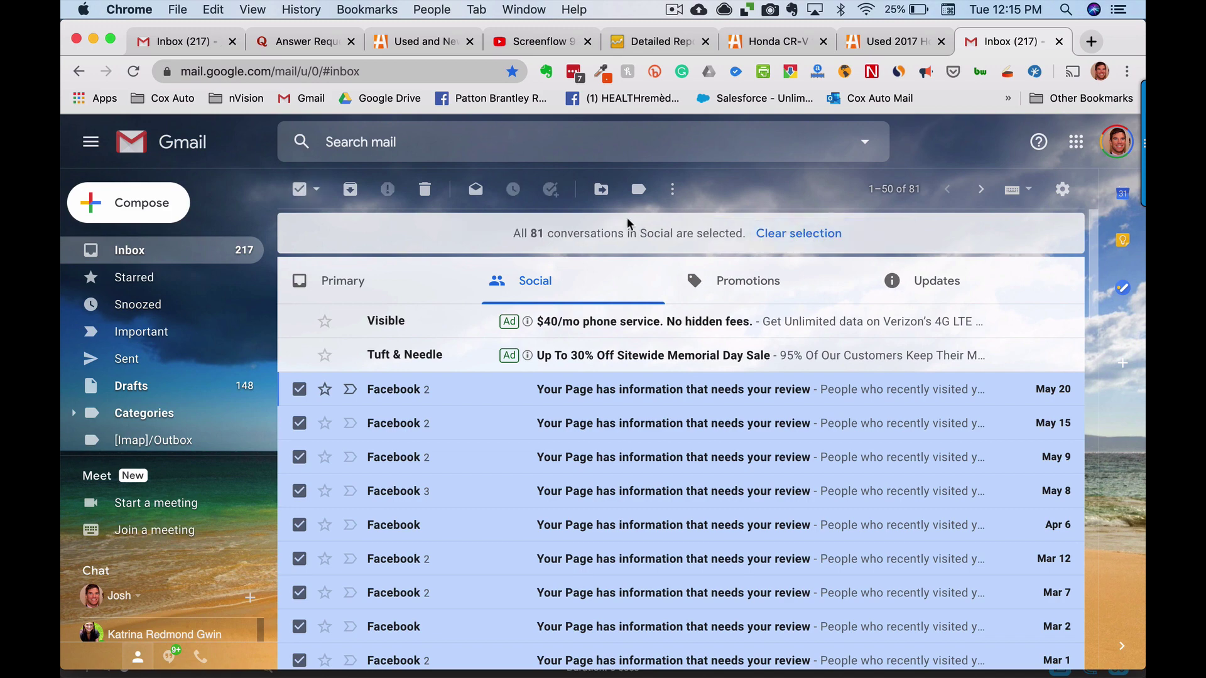
left_click(425, 190)
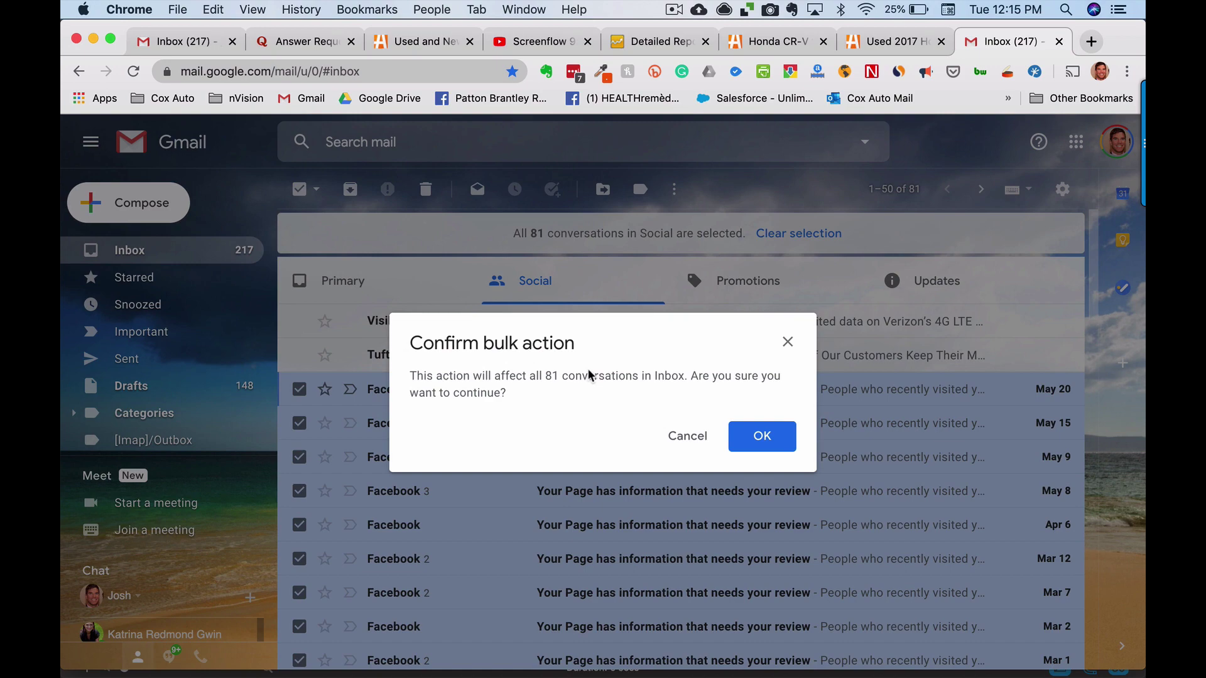
left_click(761, 439)
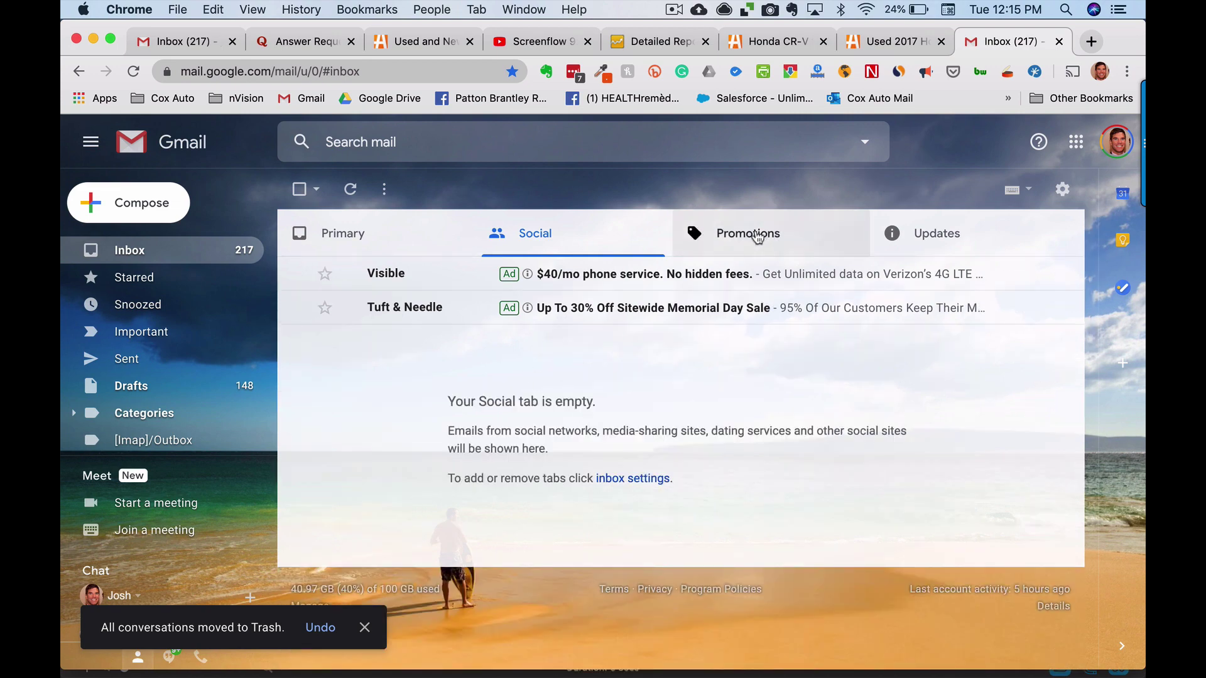
Check the Promotions, Updates and now-empty Social tabs, then return to Primary
left_click(758, 237)
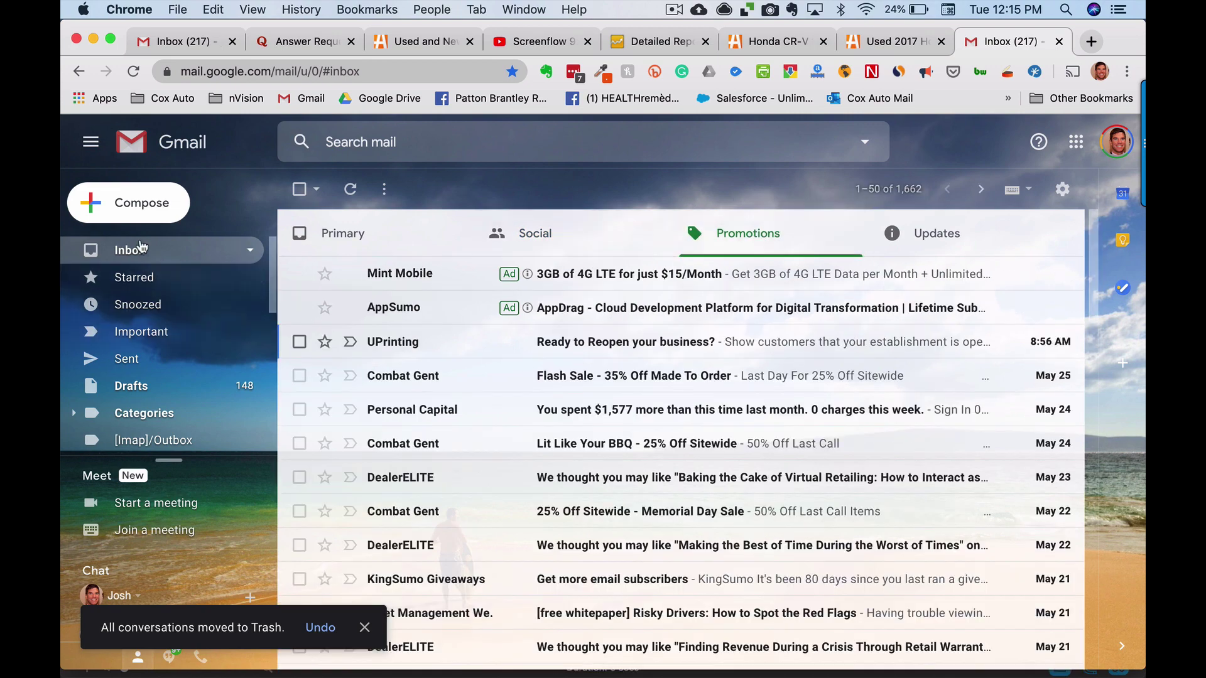
left_click(907, 231)
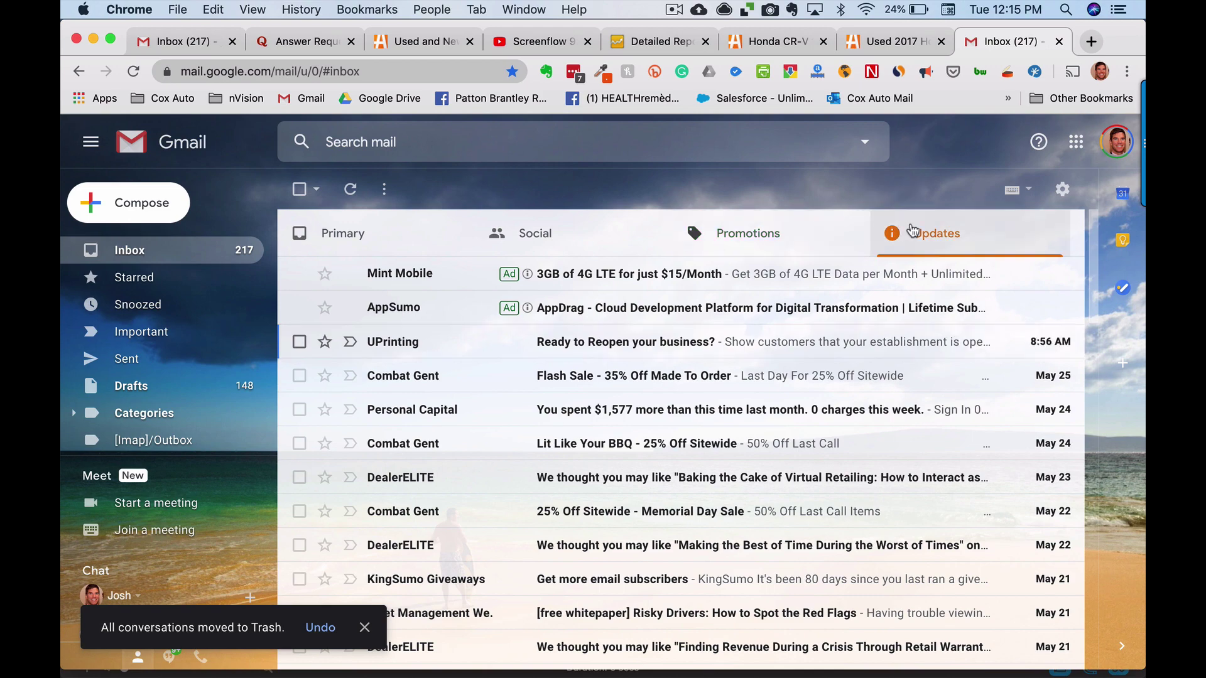
left_click(726, 237)
left_click(552, 238)
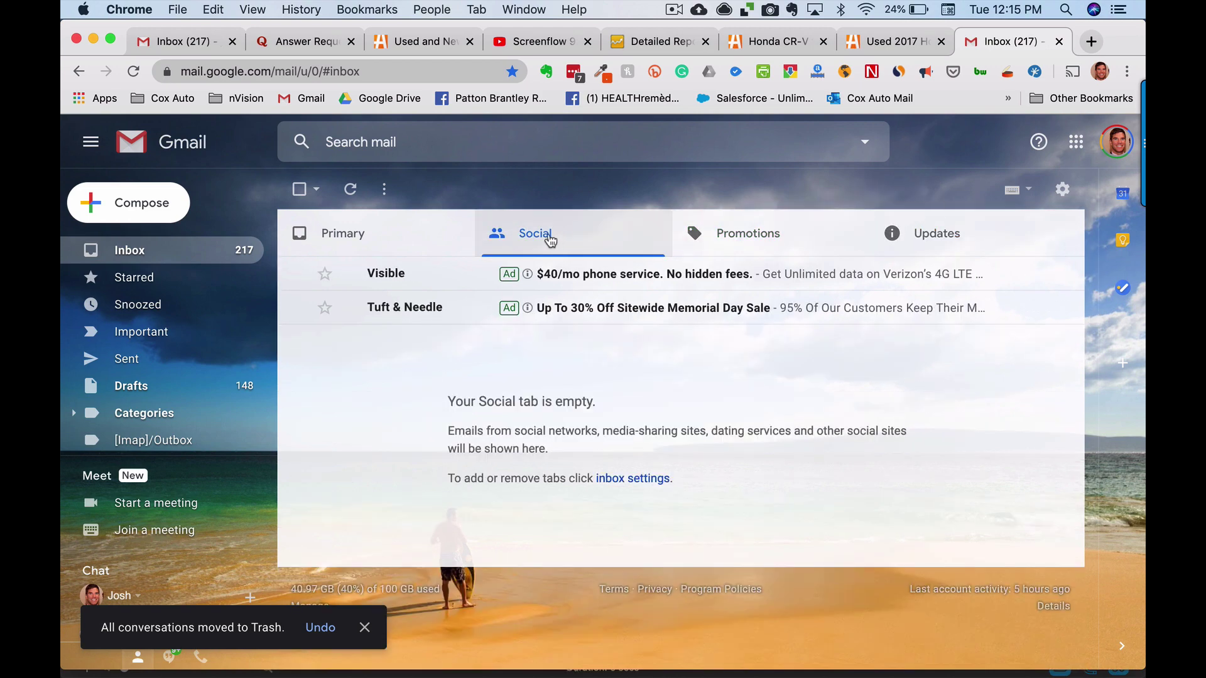
left_click(390, 244)
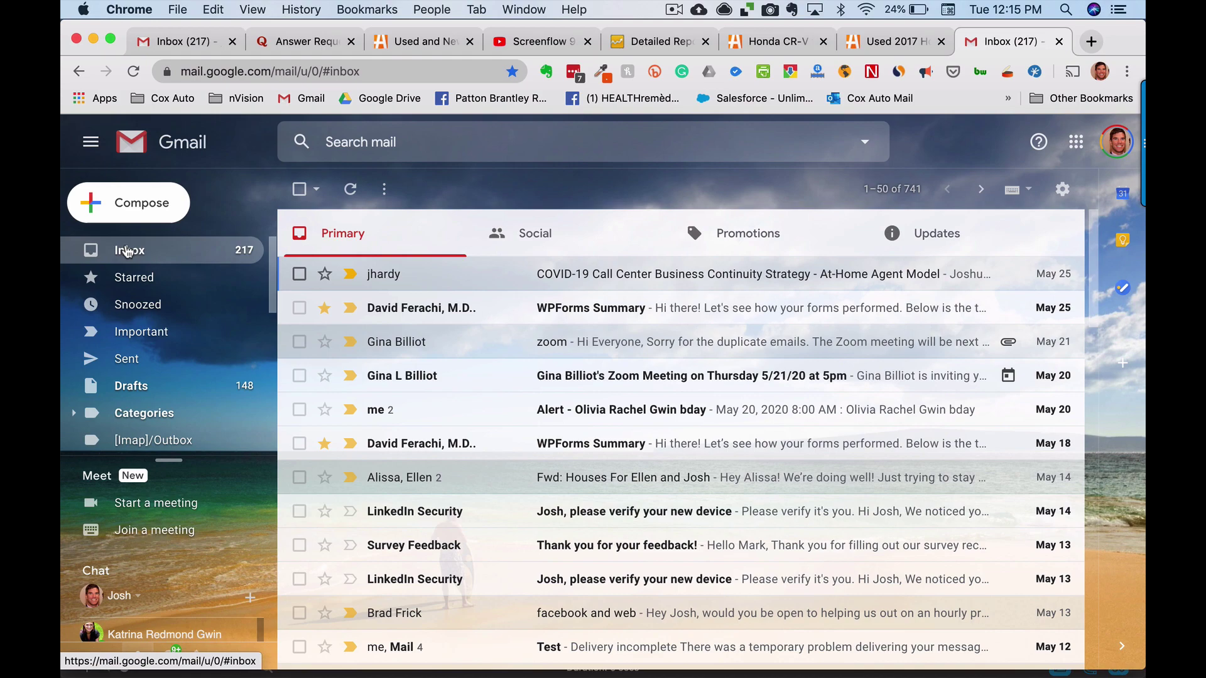
scroll(469, 319, "down", 10)
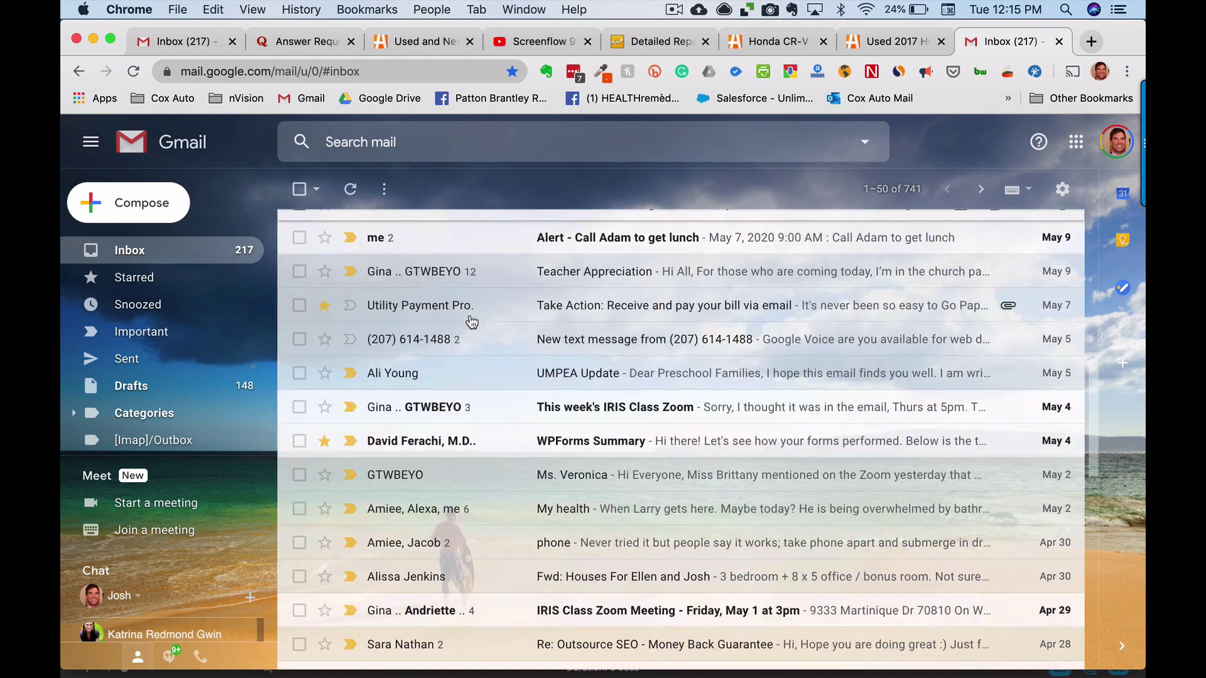
scroll(471, 322, "down", 5)
scroll(471, 322, "up", 15)
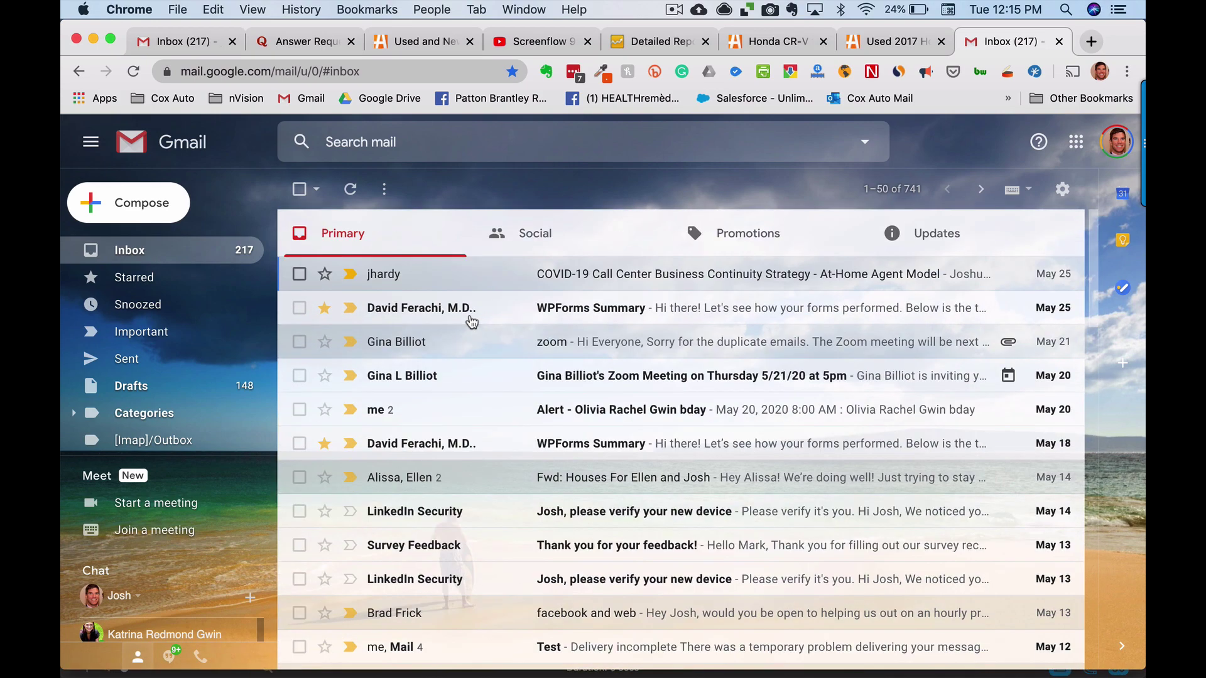
left_click(400, 138)
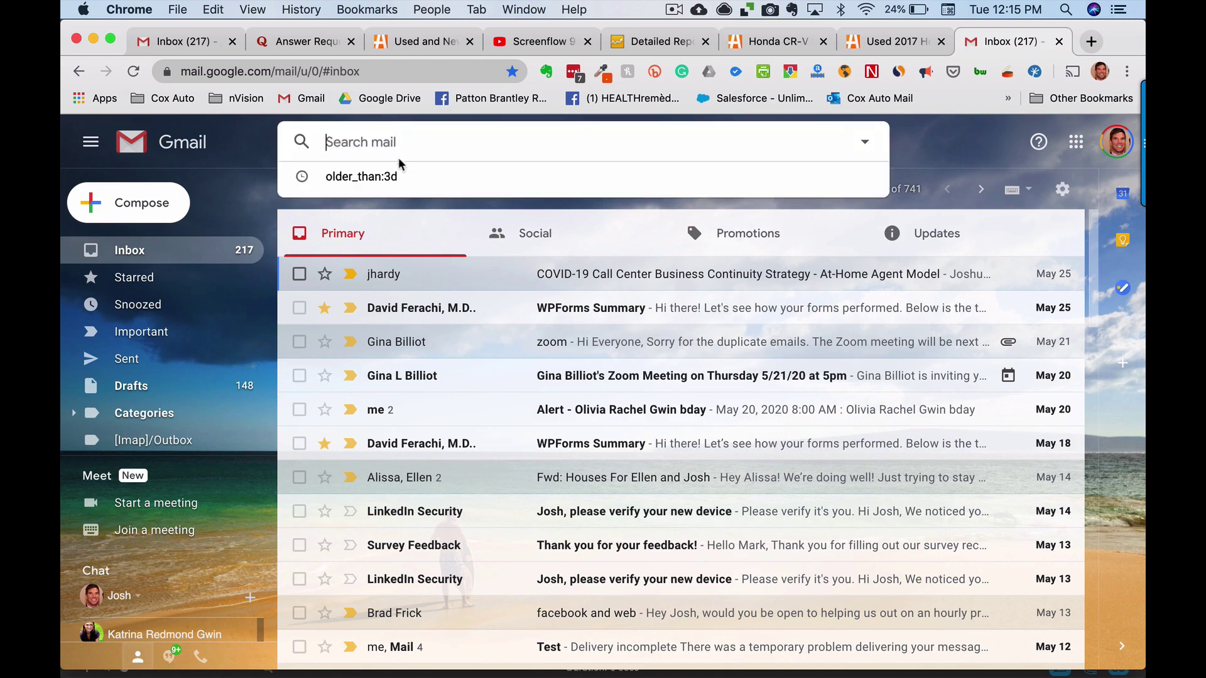
Search for mail with older_than:3d, then change the cutoff to older_than:1d
left_click(382, 177)
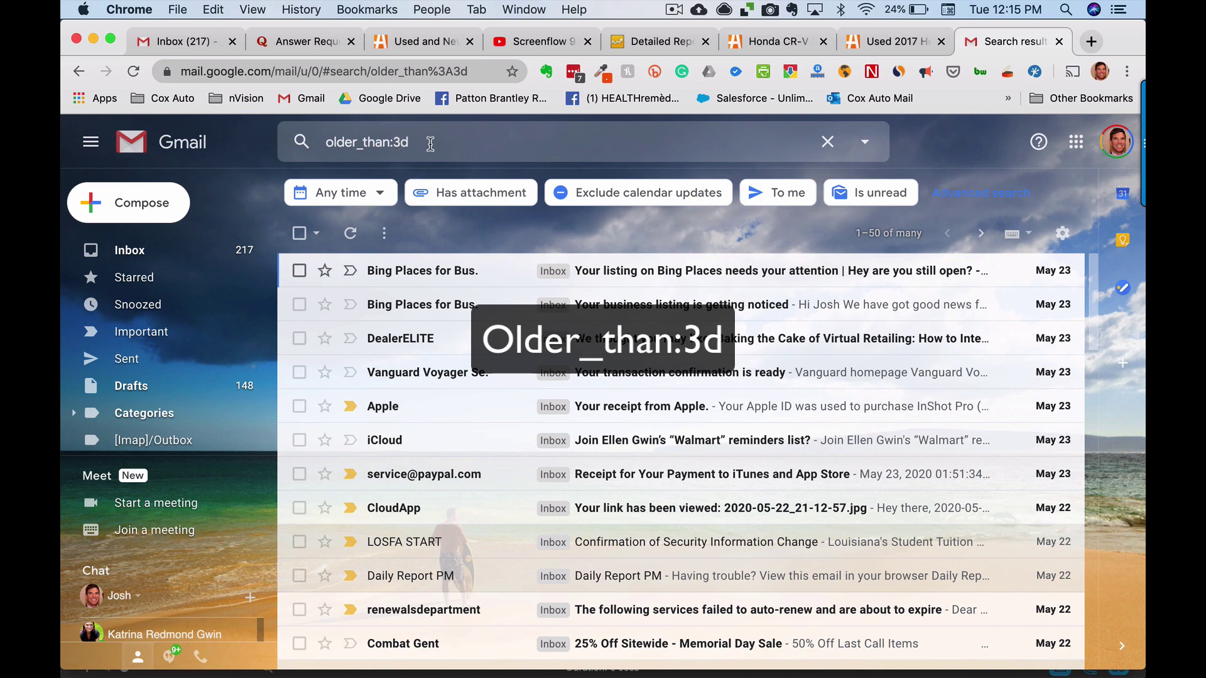
left_click(414, 142)
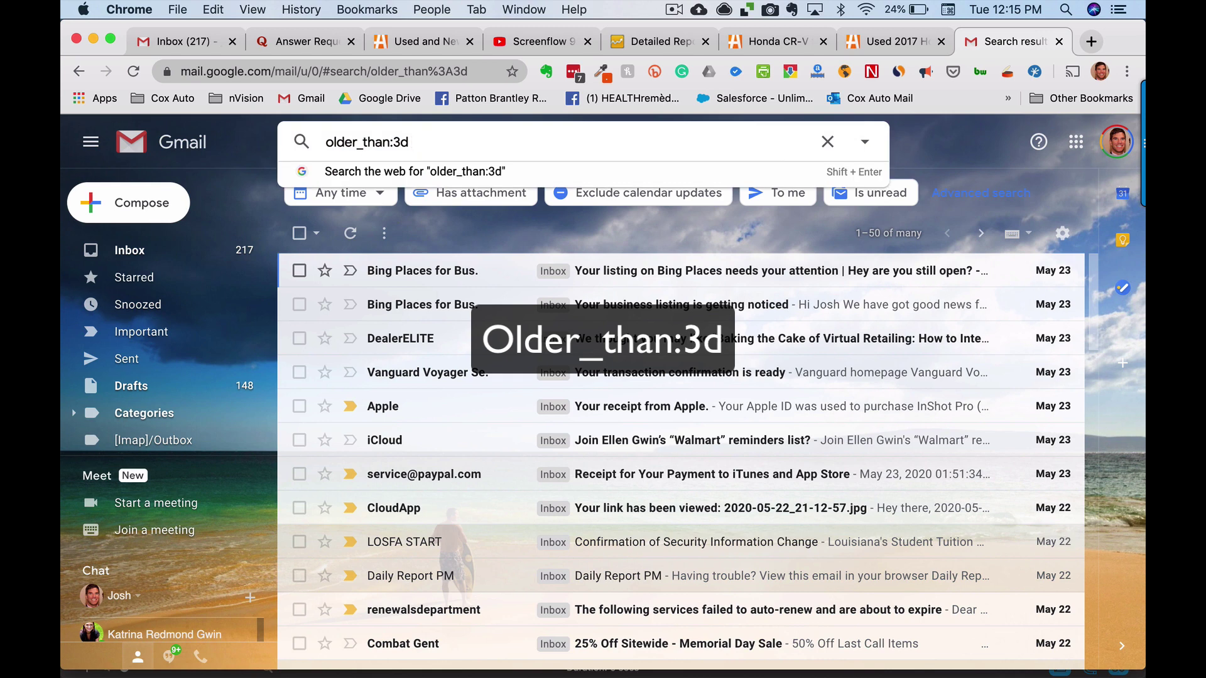
key("Return")
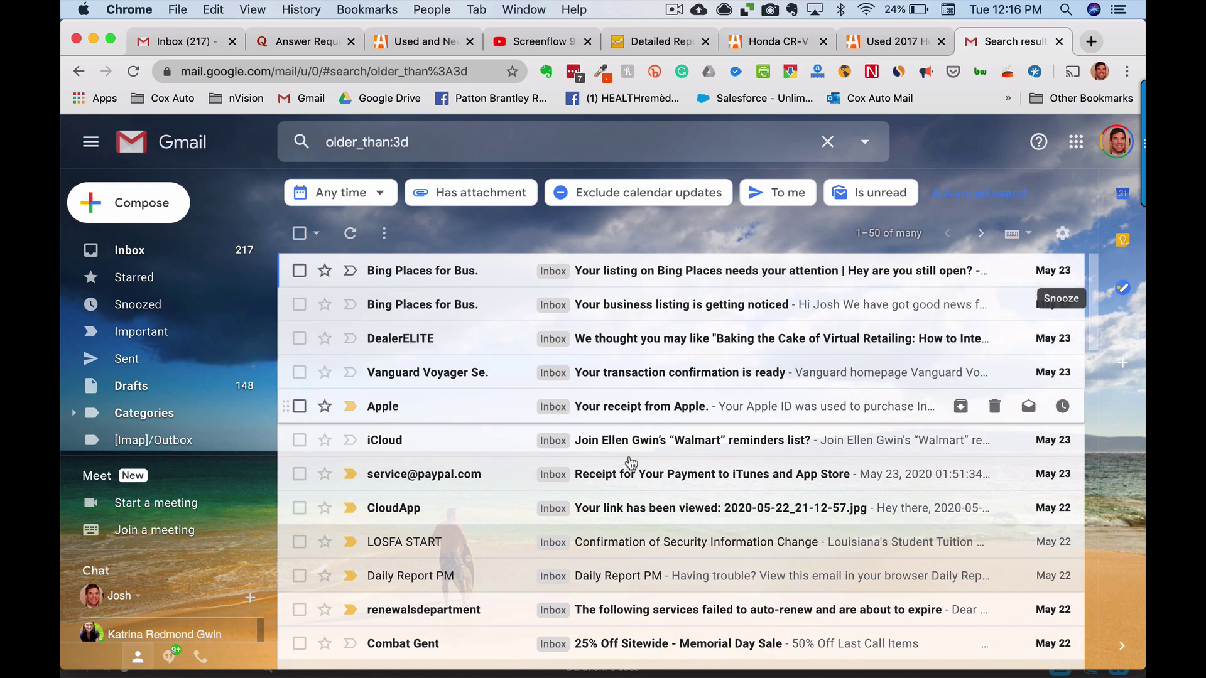
left_click(400, 141)
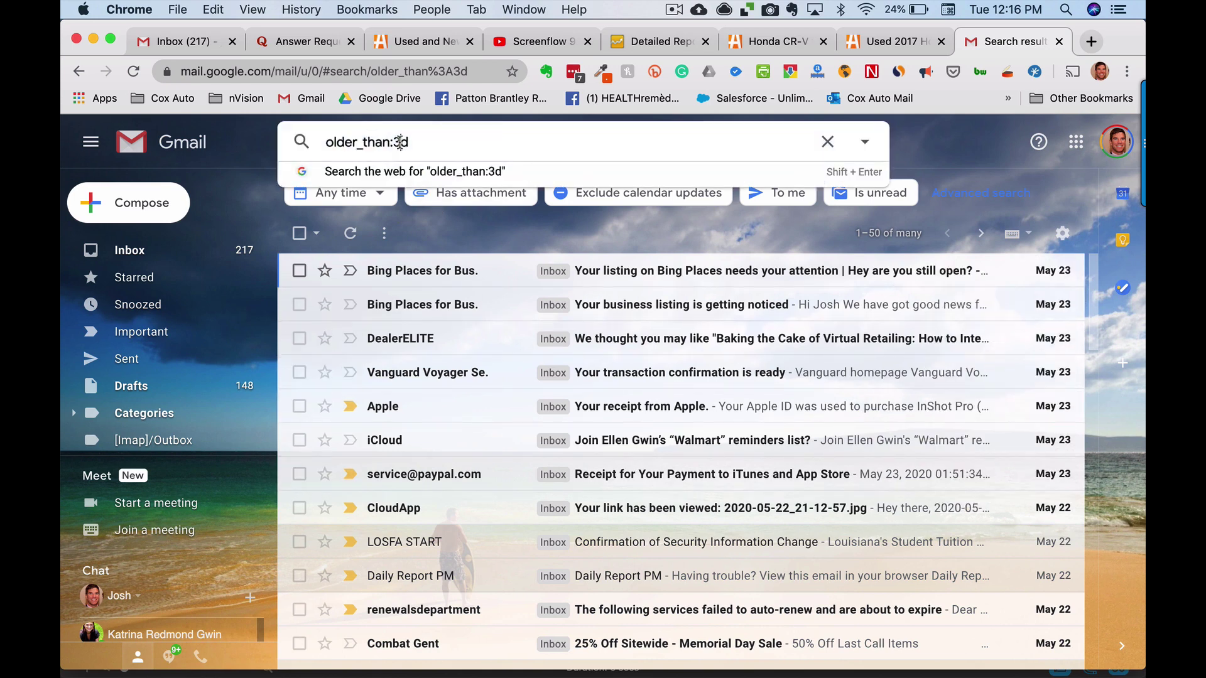
key("BackSpace")
type("1")
key("Return")
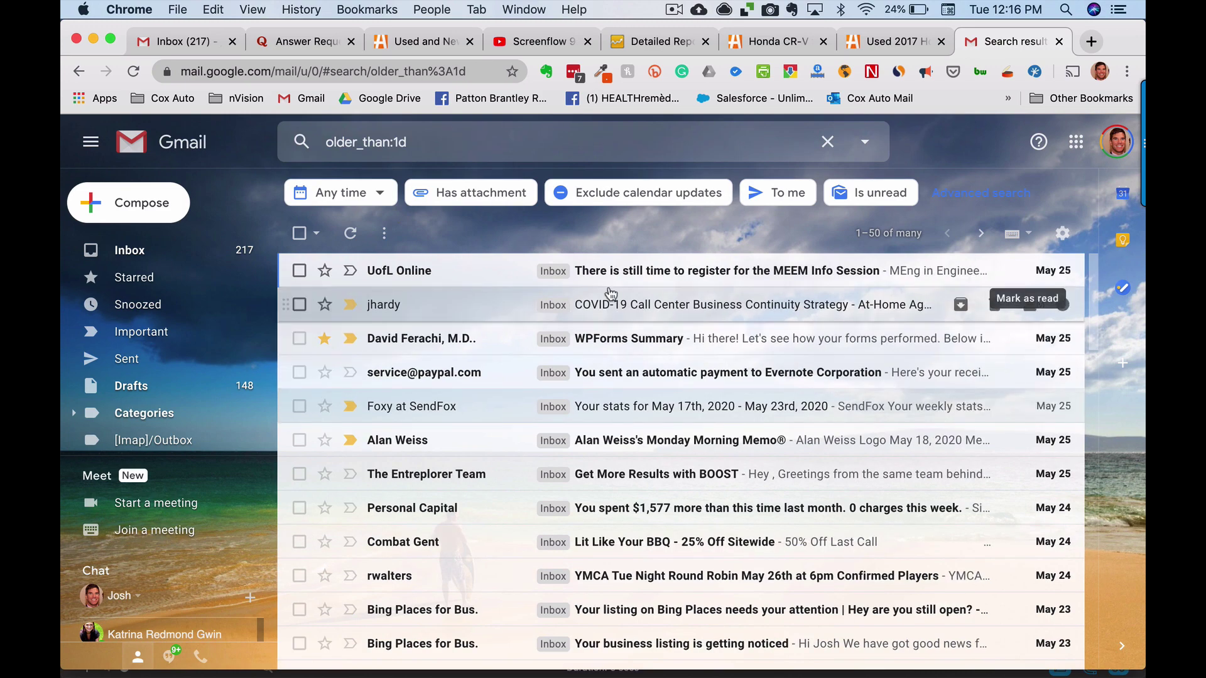
Rerun the search with older_than:5d, then settle back on older_than:3d
left_click(416, 141)
key("BackSpace")
key("BackSpace")
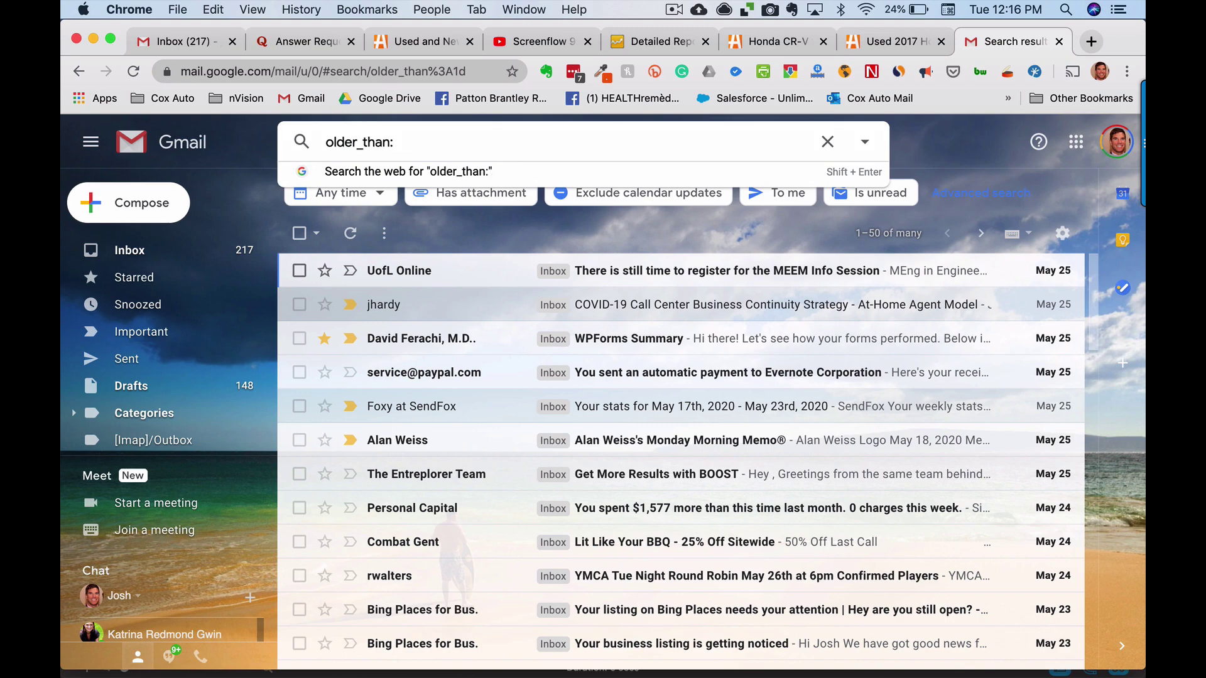
type("5d")
key("Return")
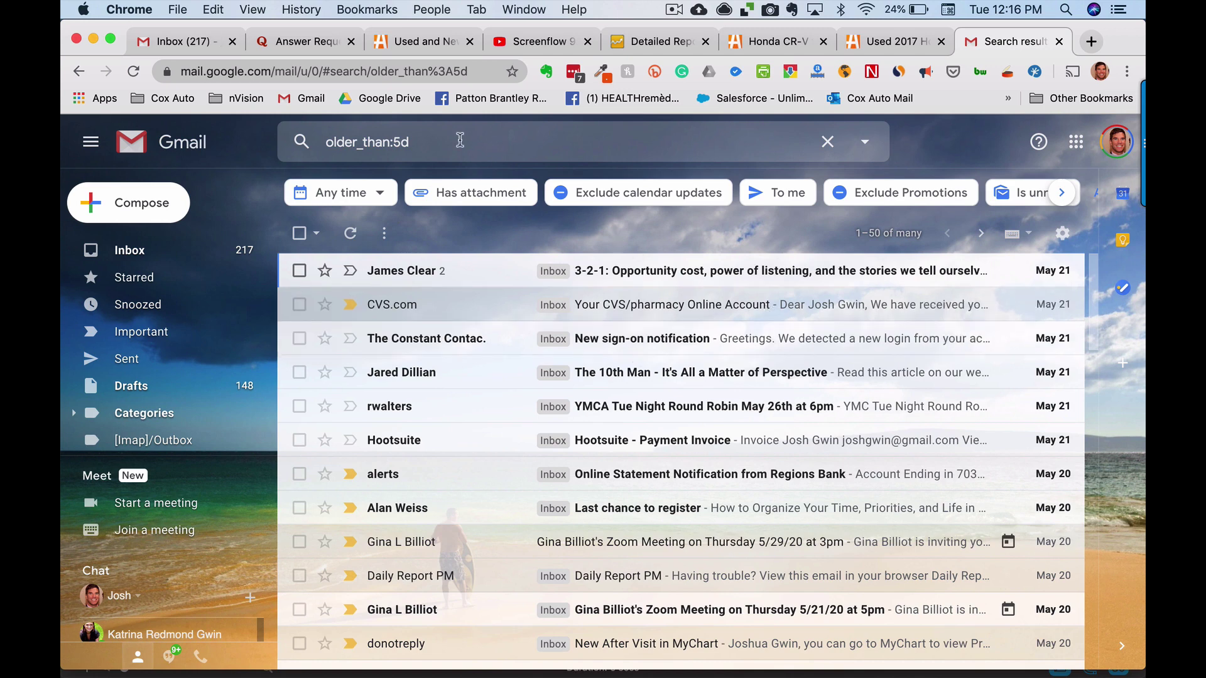
left_click(418, 141)
key("BackSpace")
key("BackSpace")
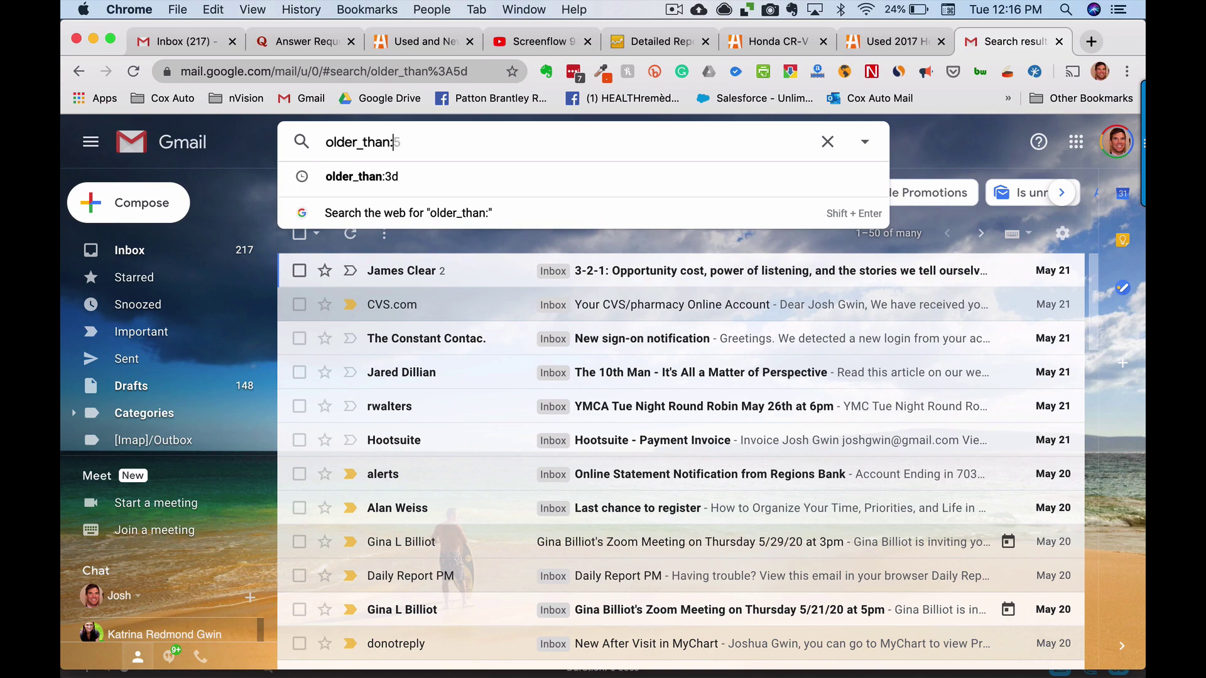
type("3d")
key("Return")
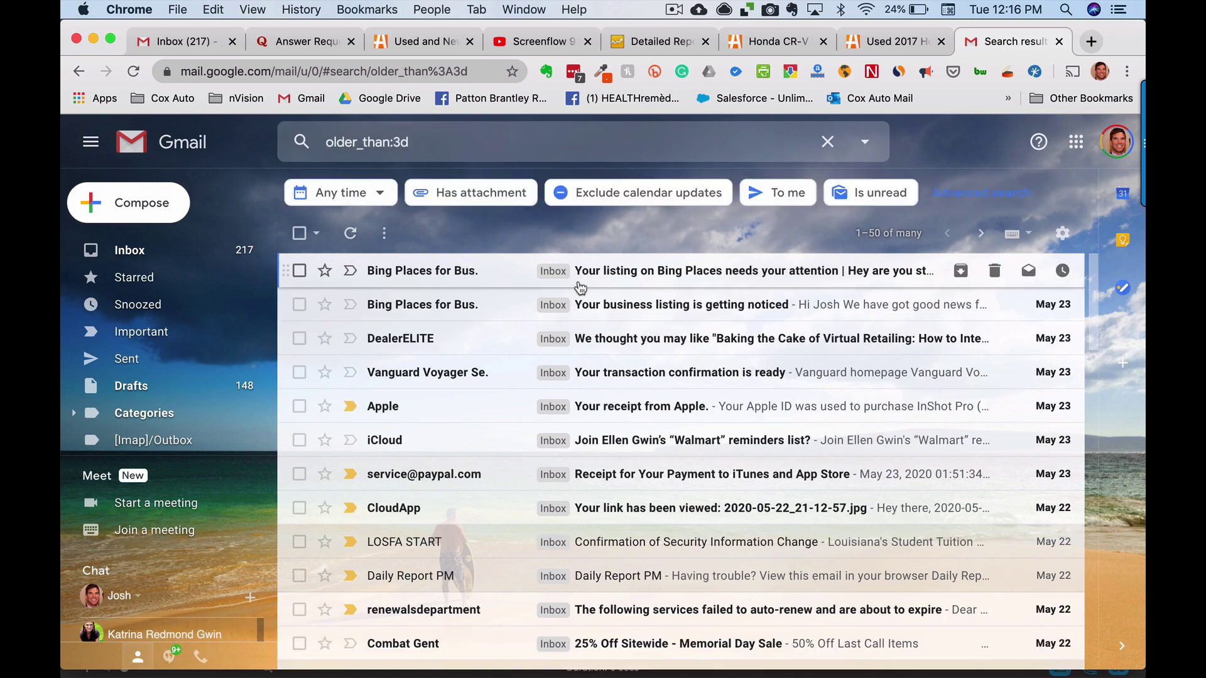
Select every conversation matching older_than:3d and archive them all, confirming the prompt
left_click(300, 234)
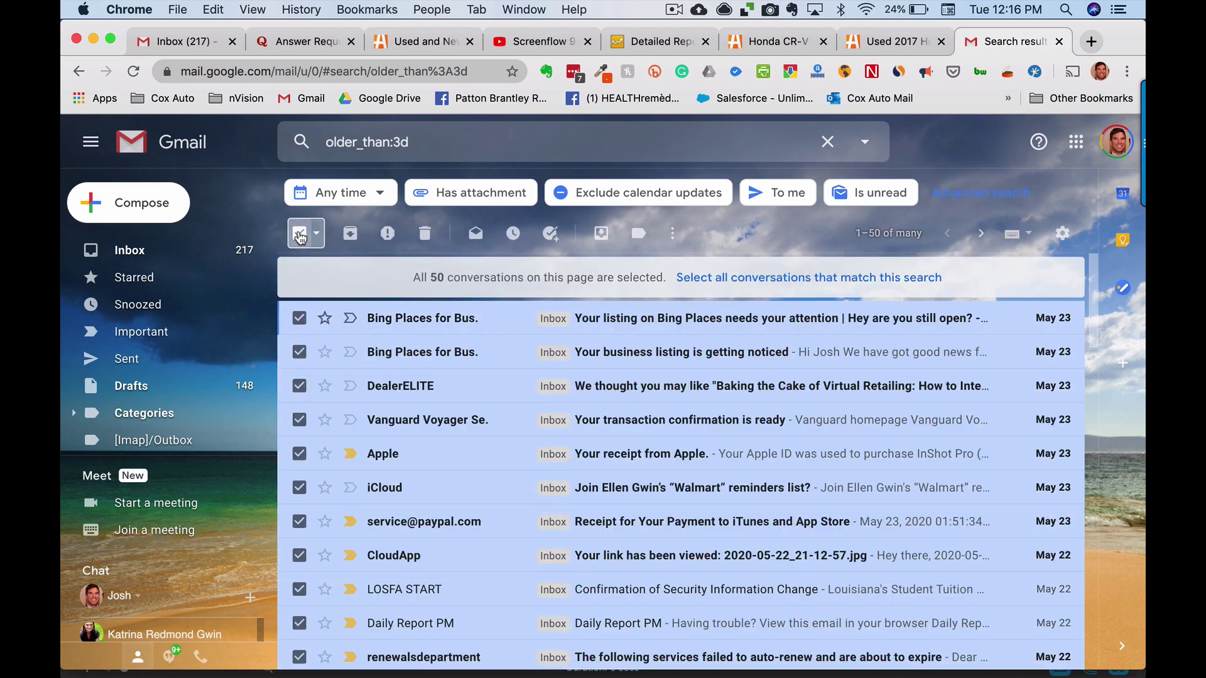
left_click(299, 234)
scroll(540, 333, "down", 20)
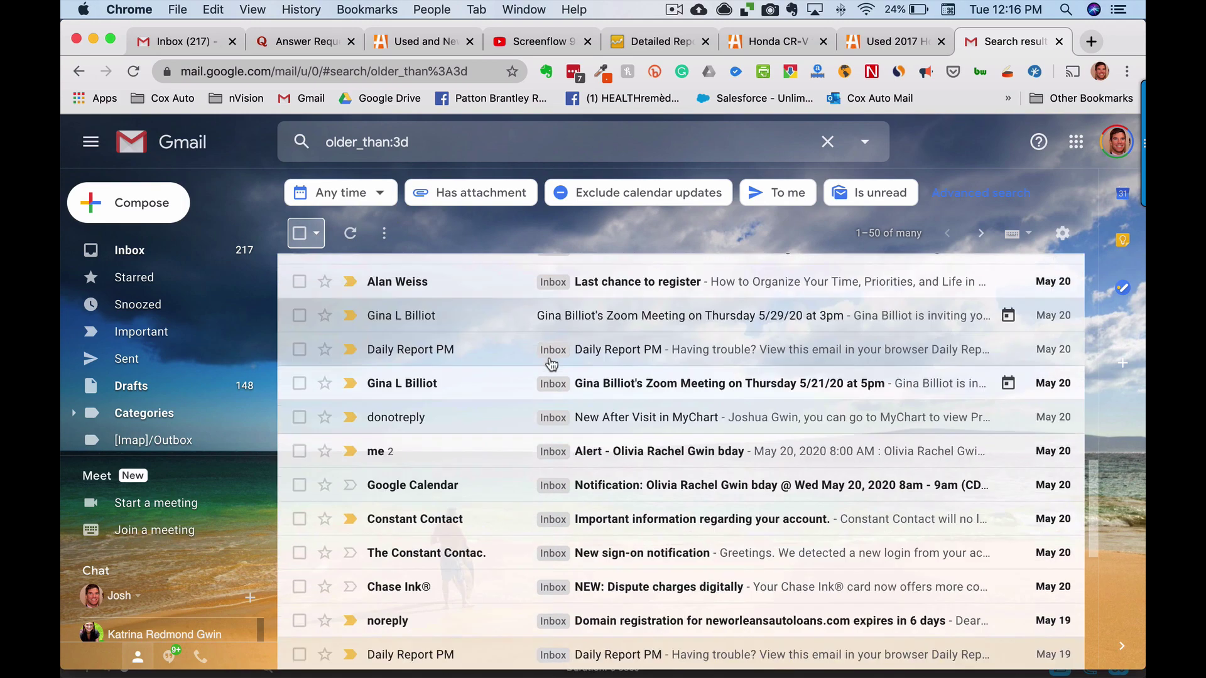
scroll(551, 364, "up", 20)
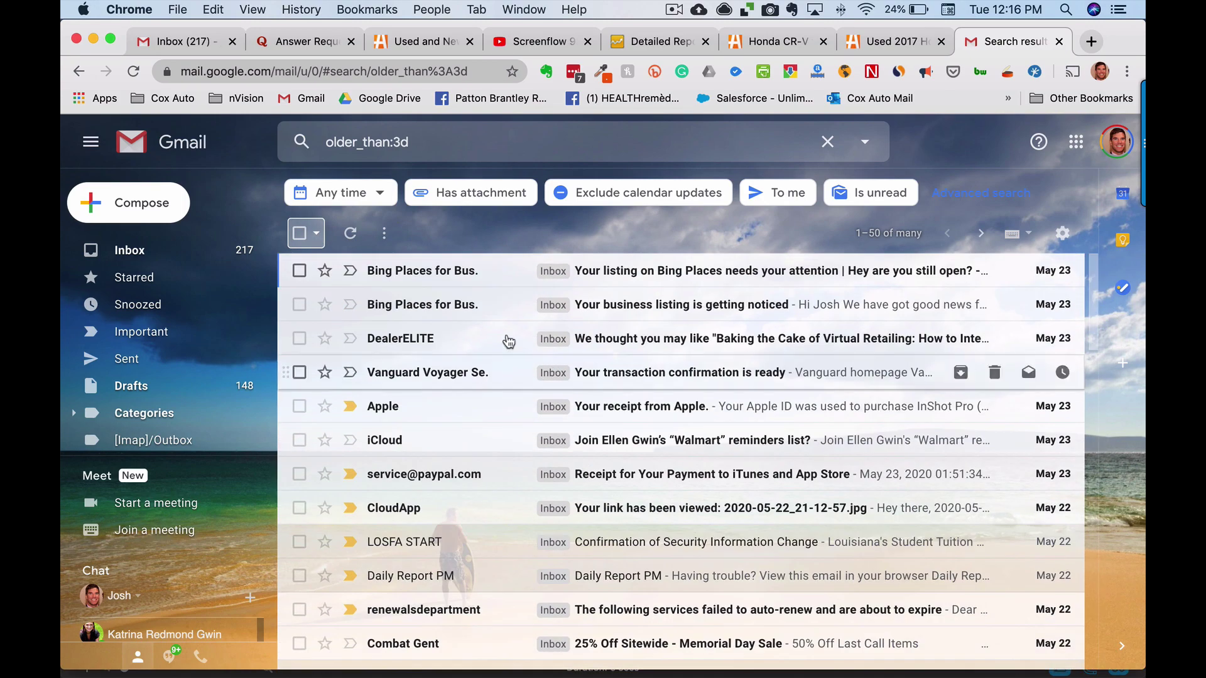
left_click(299, 238)
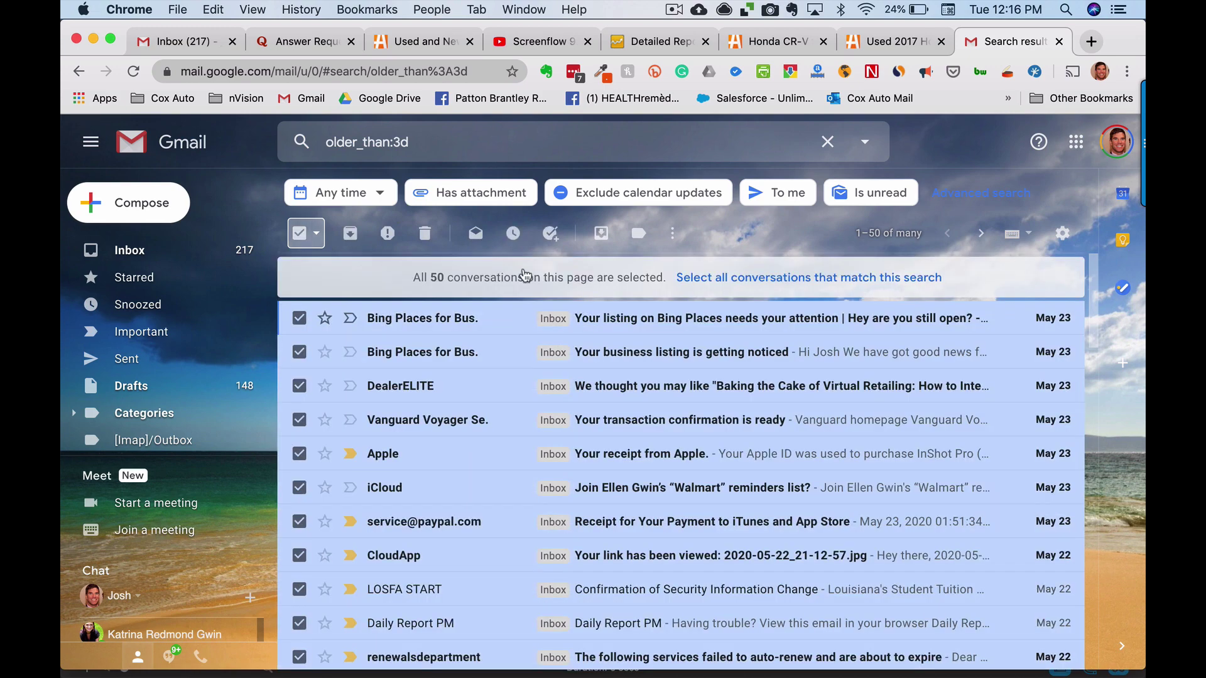
left_click(794, 279)
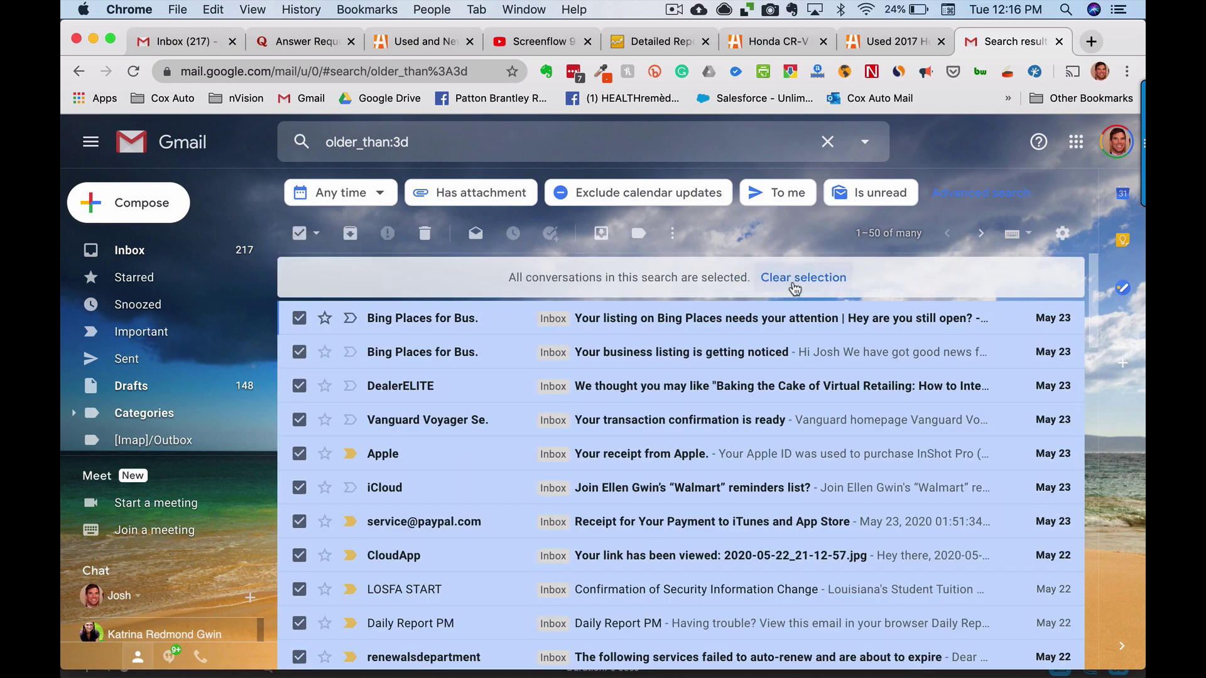
left_click(351, 236)
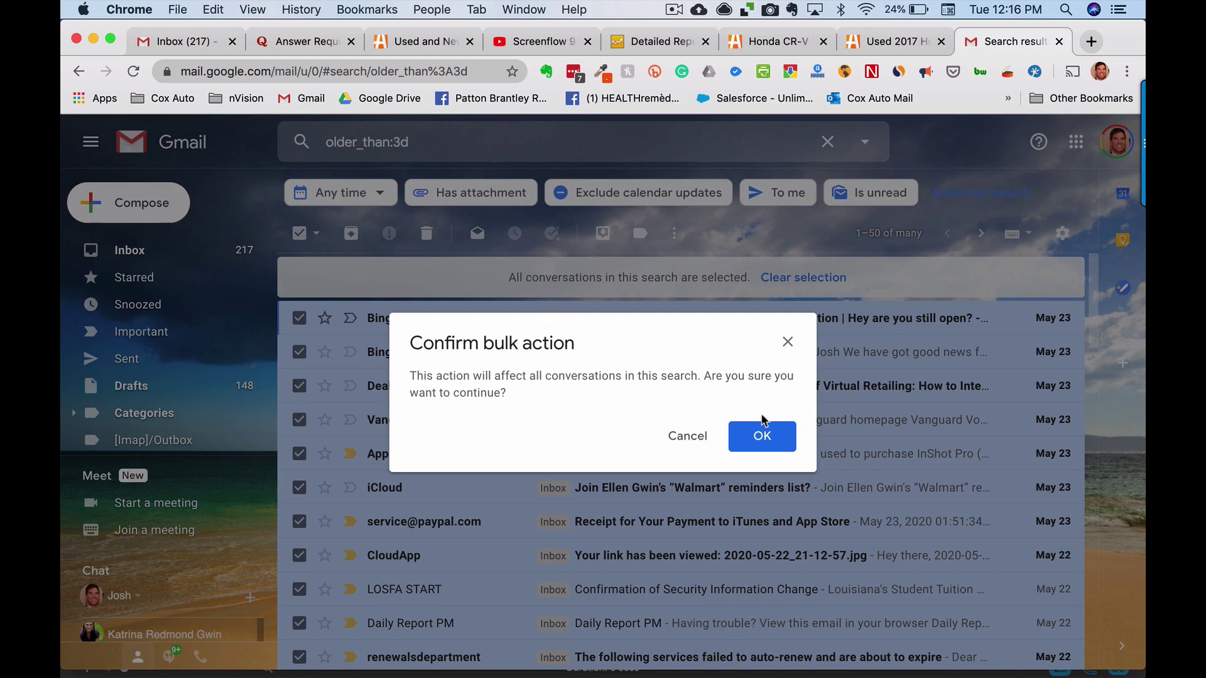
left_click(762, 436)
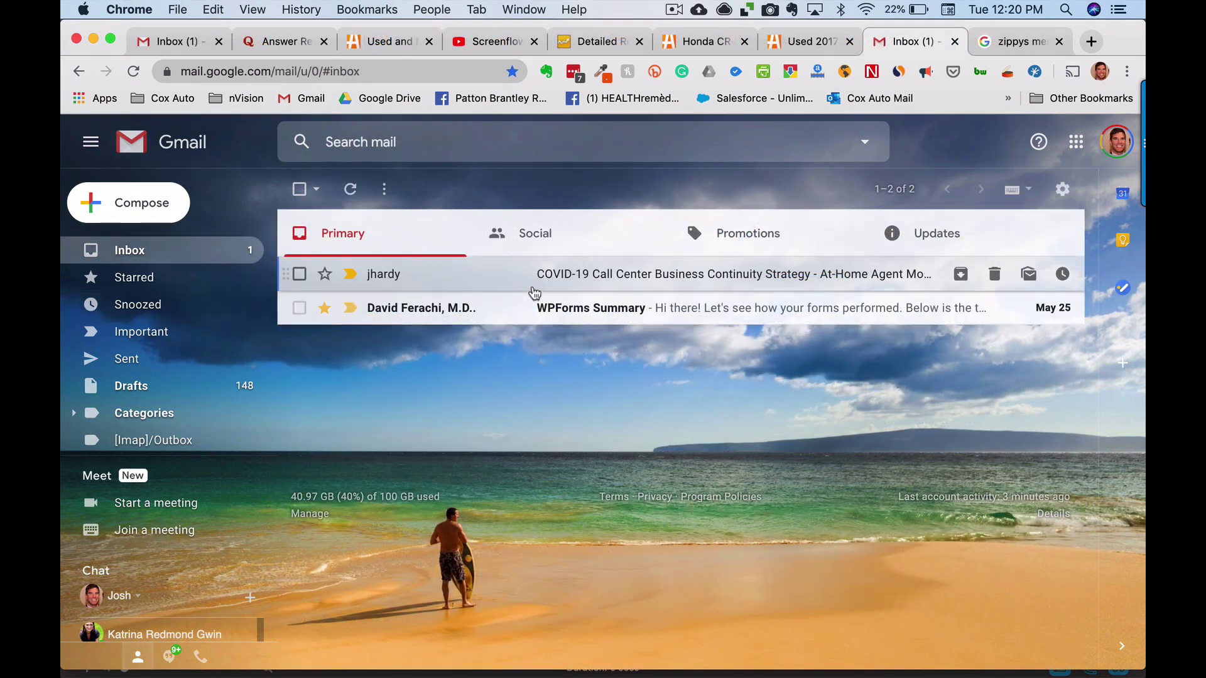
left_click(594, 233)
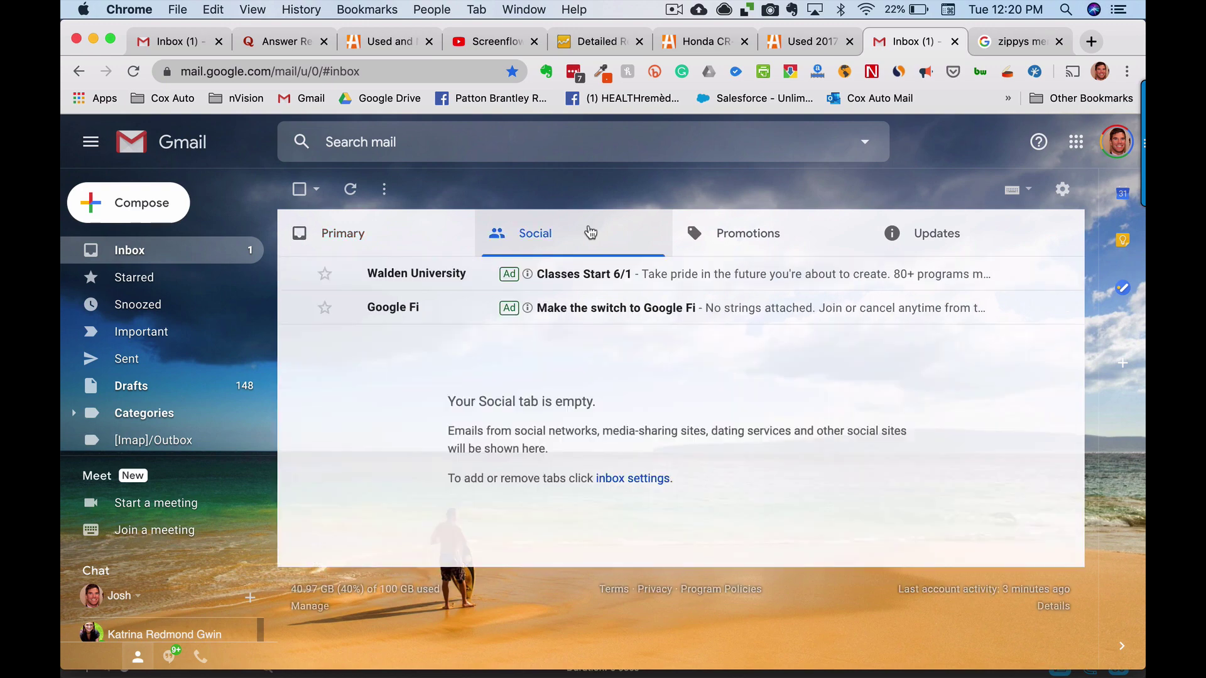
left_click(778, 234)
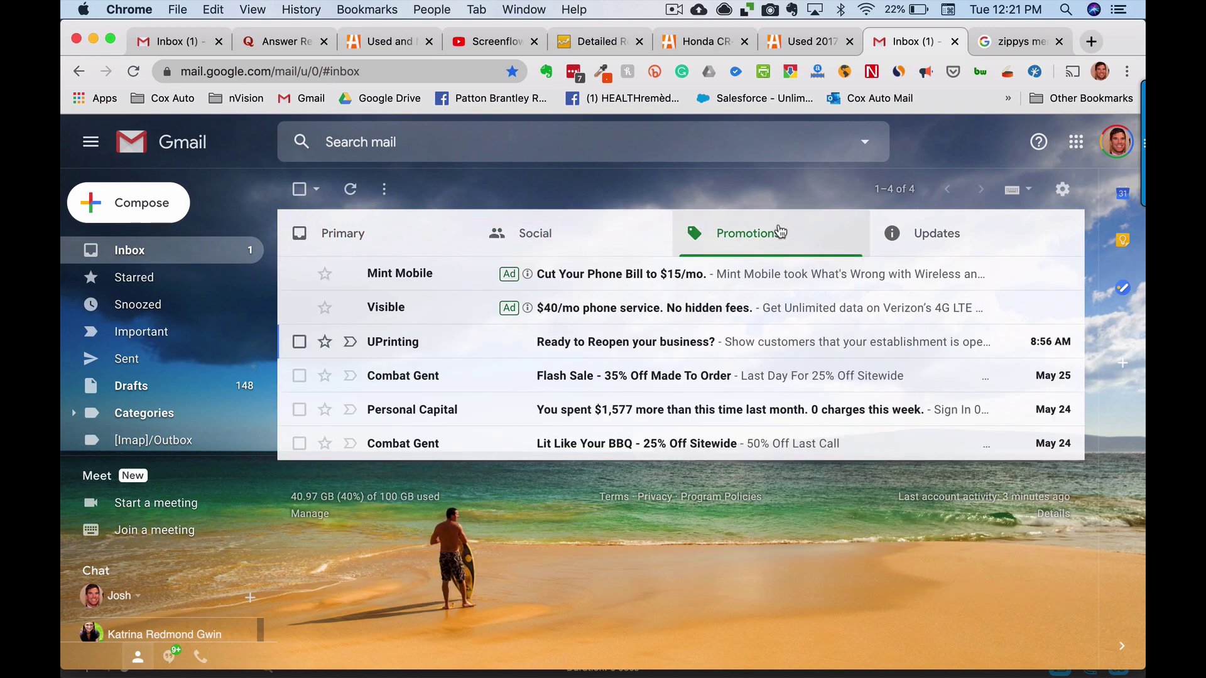
left_click(943, 234)
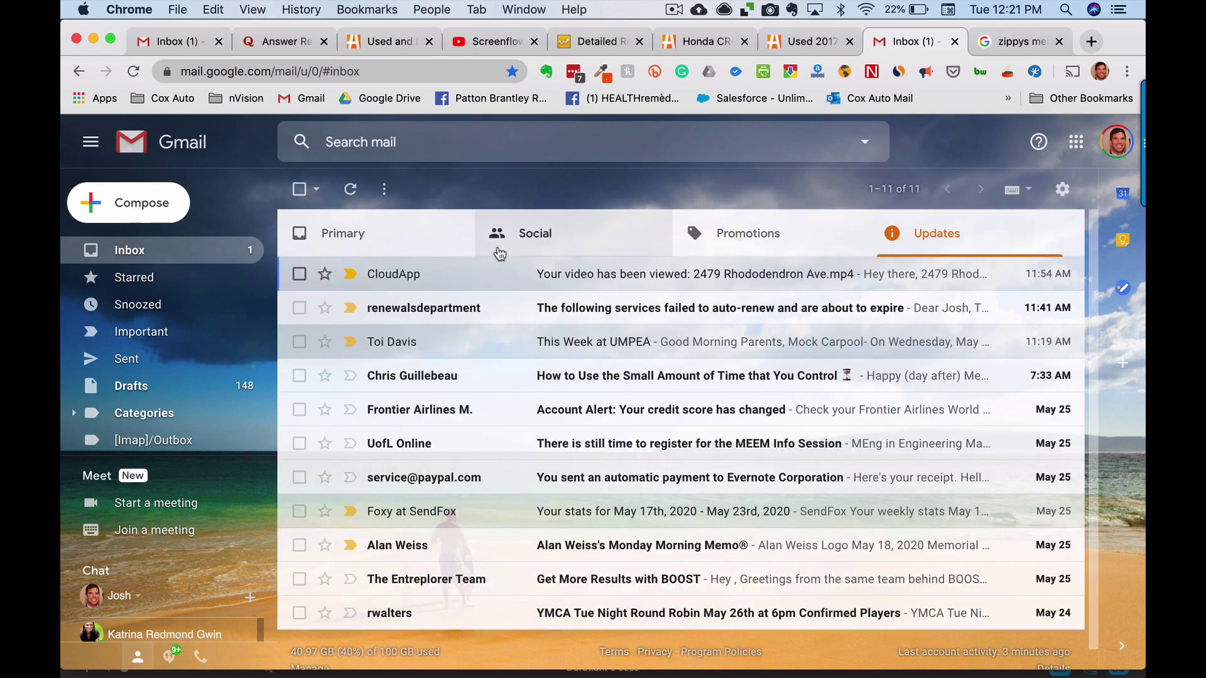
left_click(403, 236)
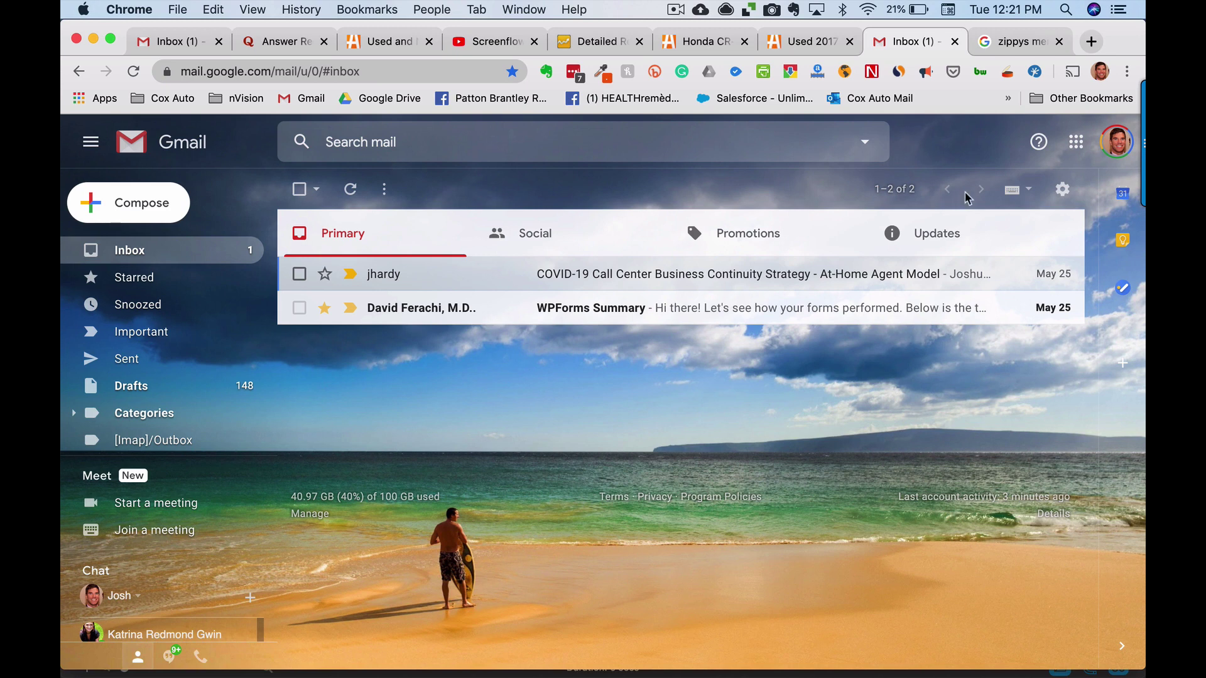
Open full Settings from the gear menu and scroll through the Keyboard Shortcuts table
left_click(1061, 189)
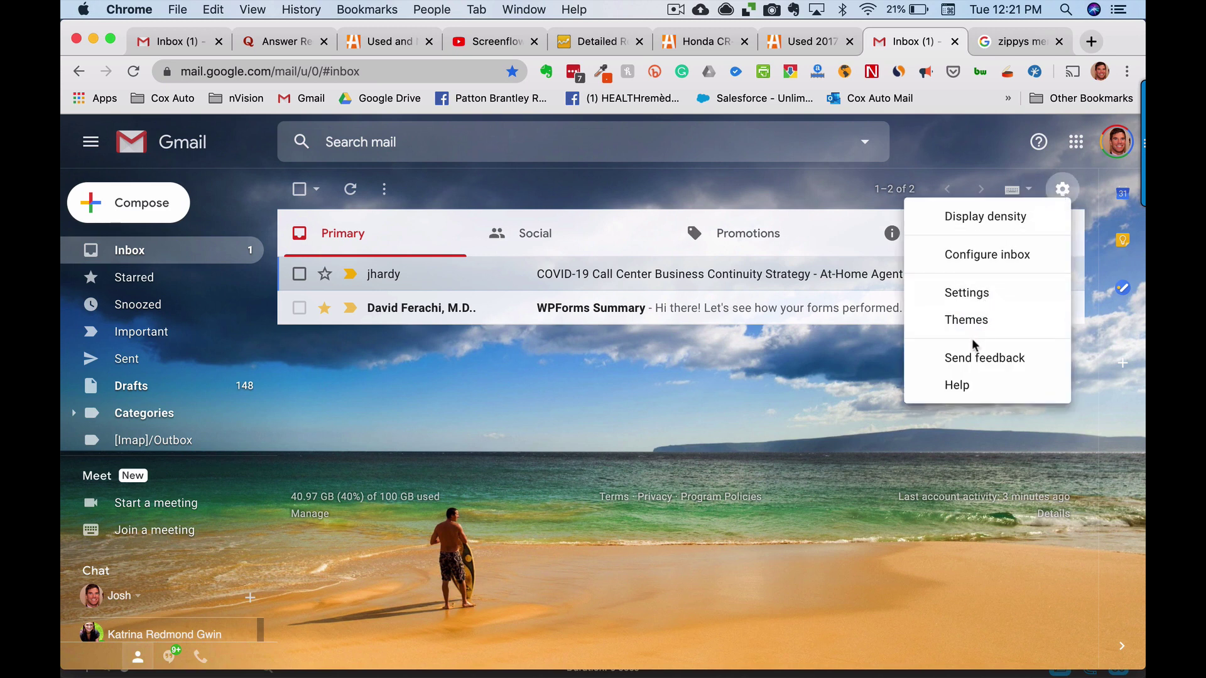
left_click(978, 299)
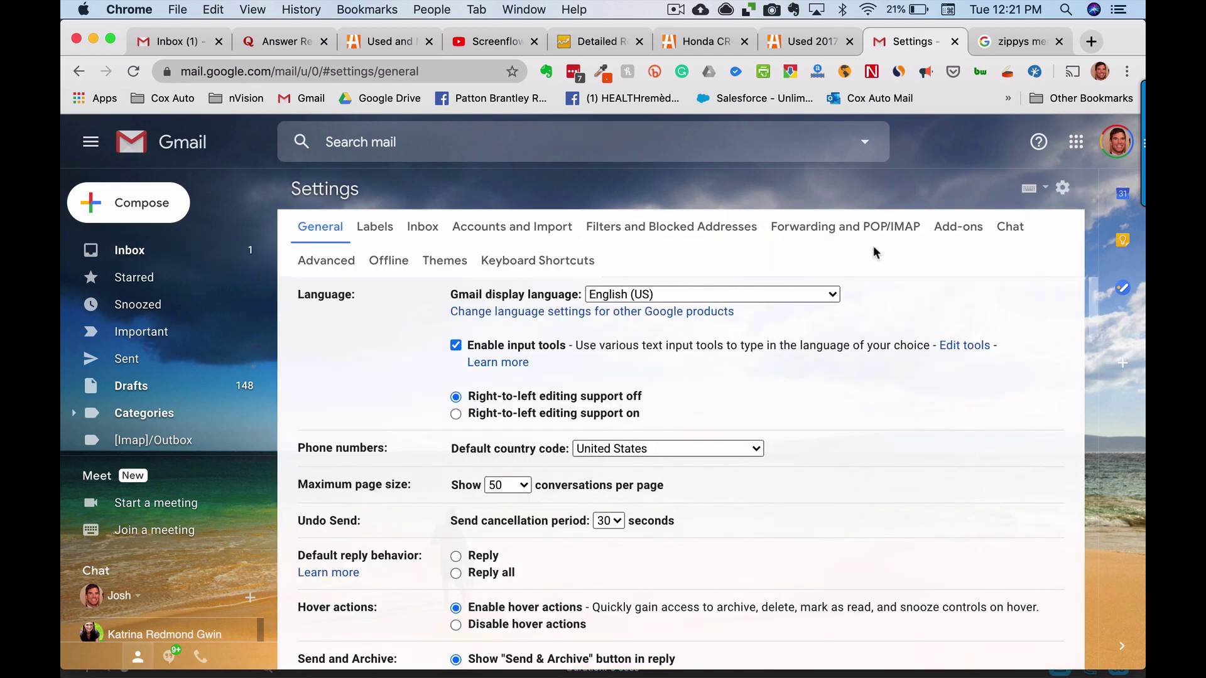
left_click(535, 263)
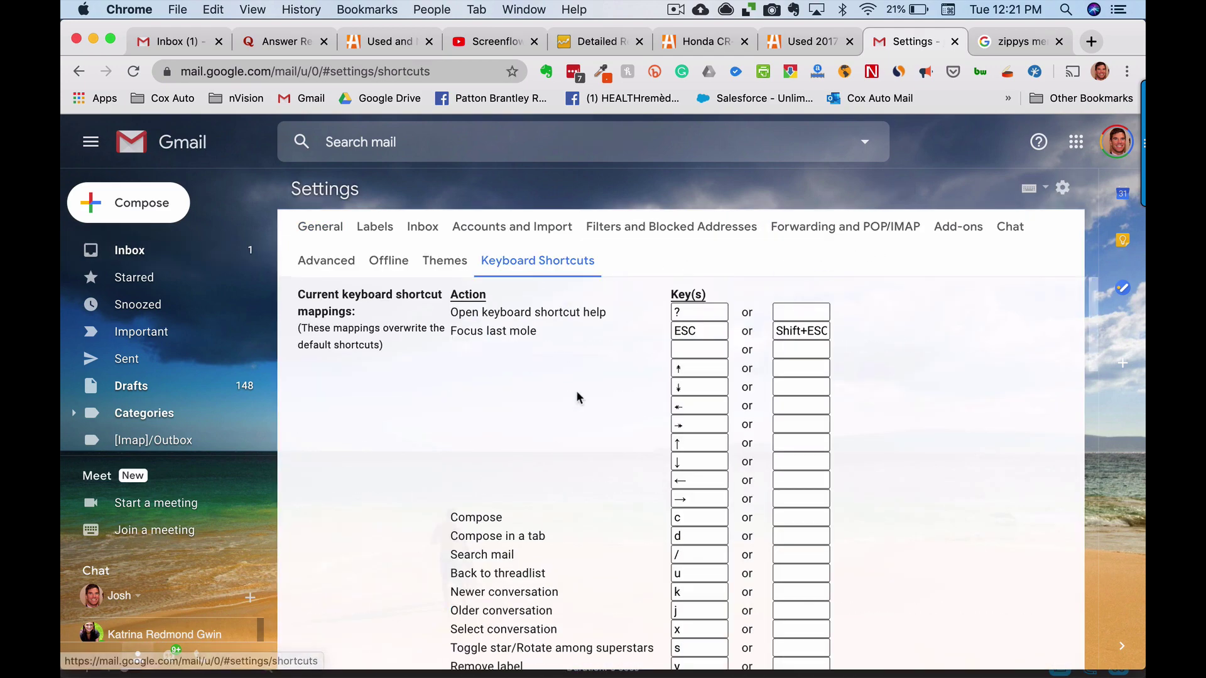
scroll(577, 395, "down", 3)
scroll(576, 395, "down", 2)
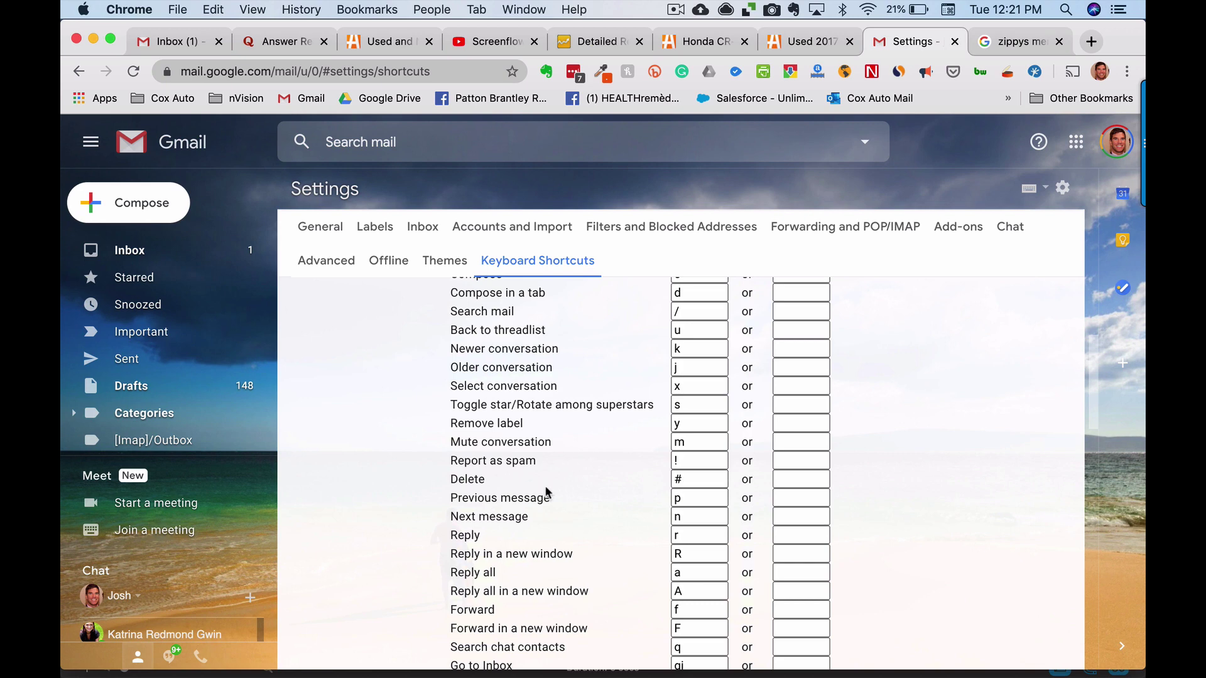
scroll(500, 436, "up", 3)
scroll(500, 435, "down", 10)
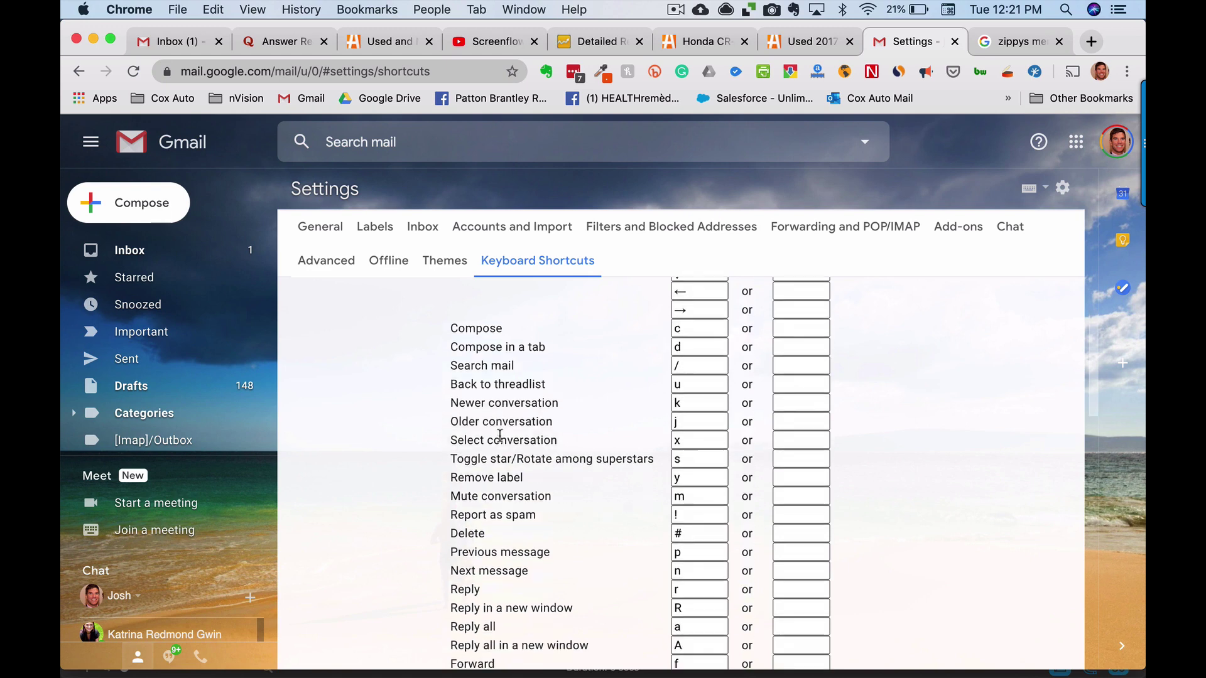
scroll(500, 435, "down", 20)
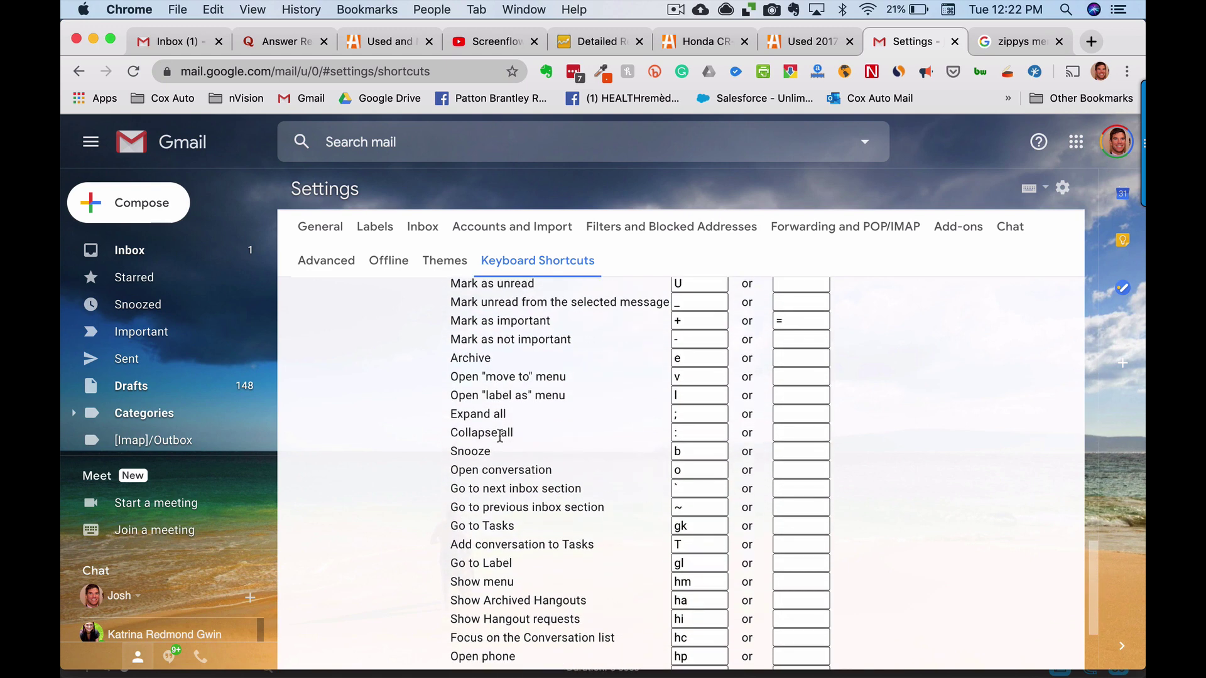
Go back from Settings to the Inbox, showing the two May 25 Primary conversations
left_click(130, 251)
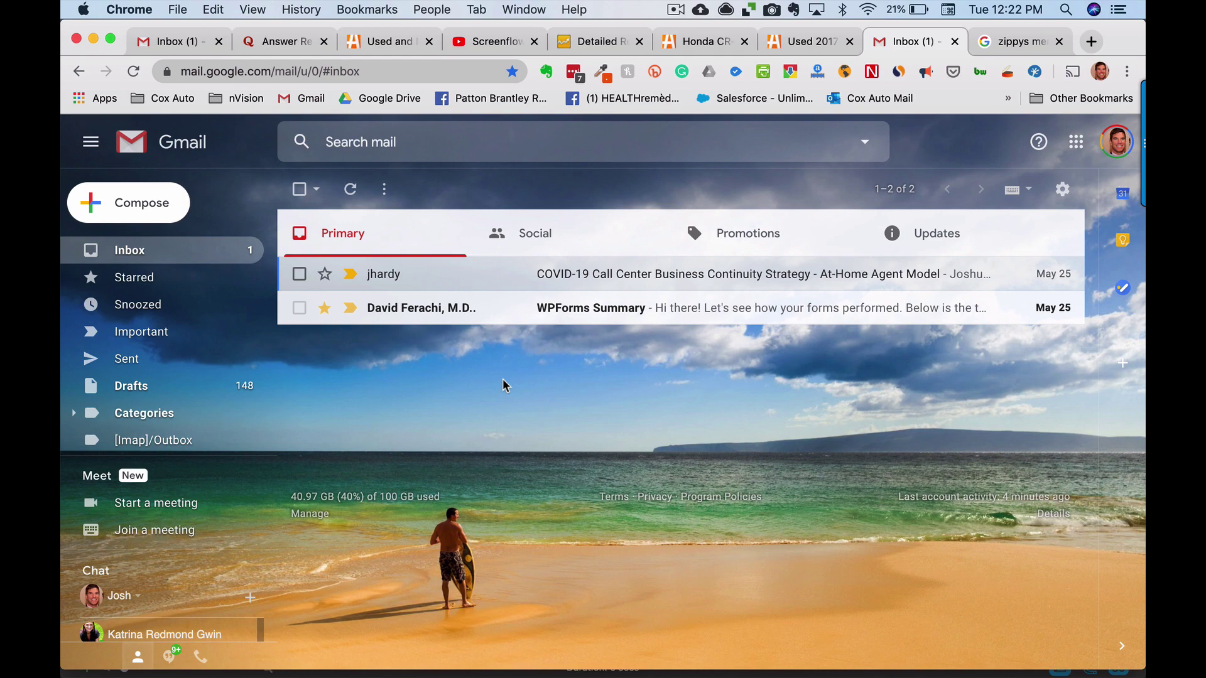
left_click(675, 10)
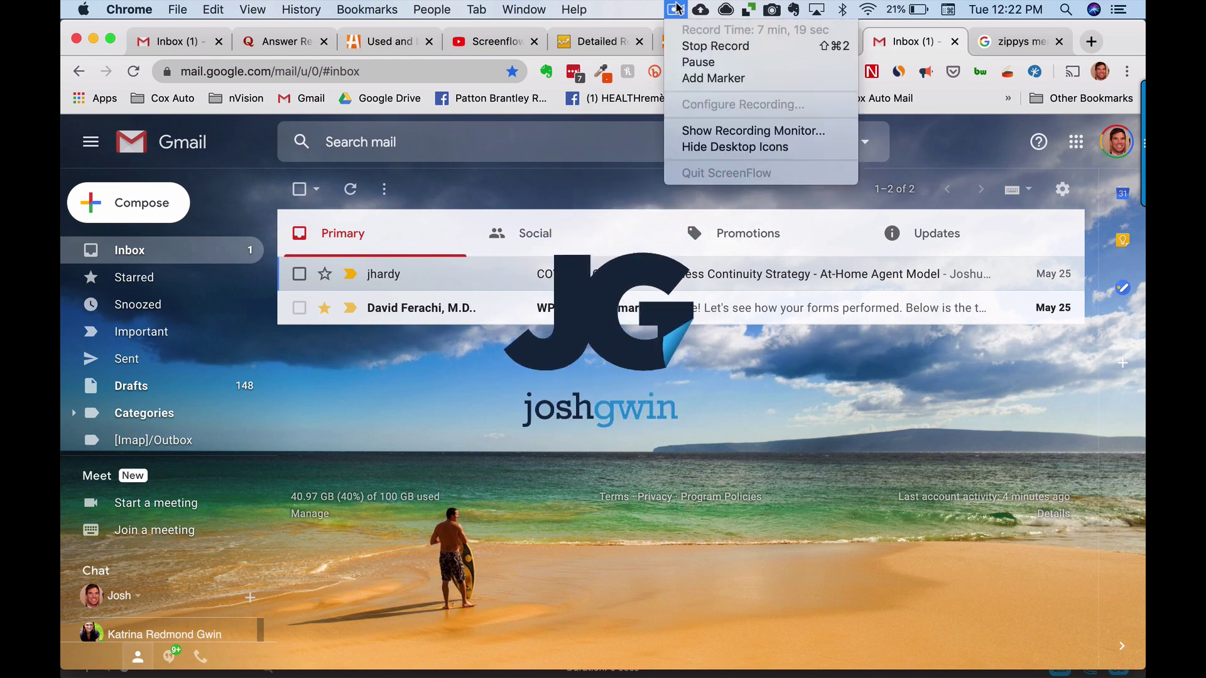